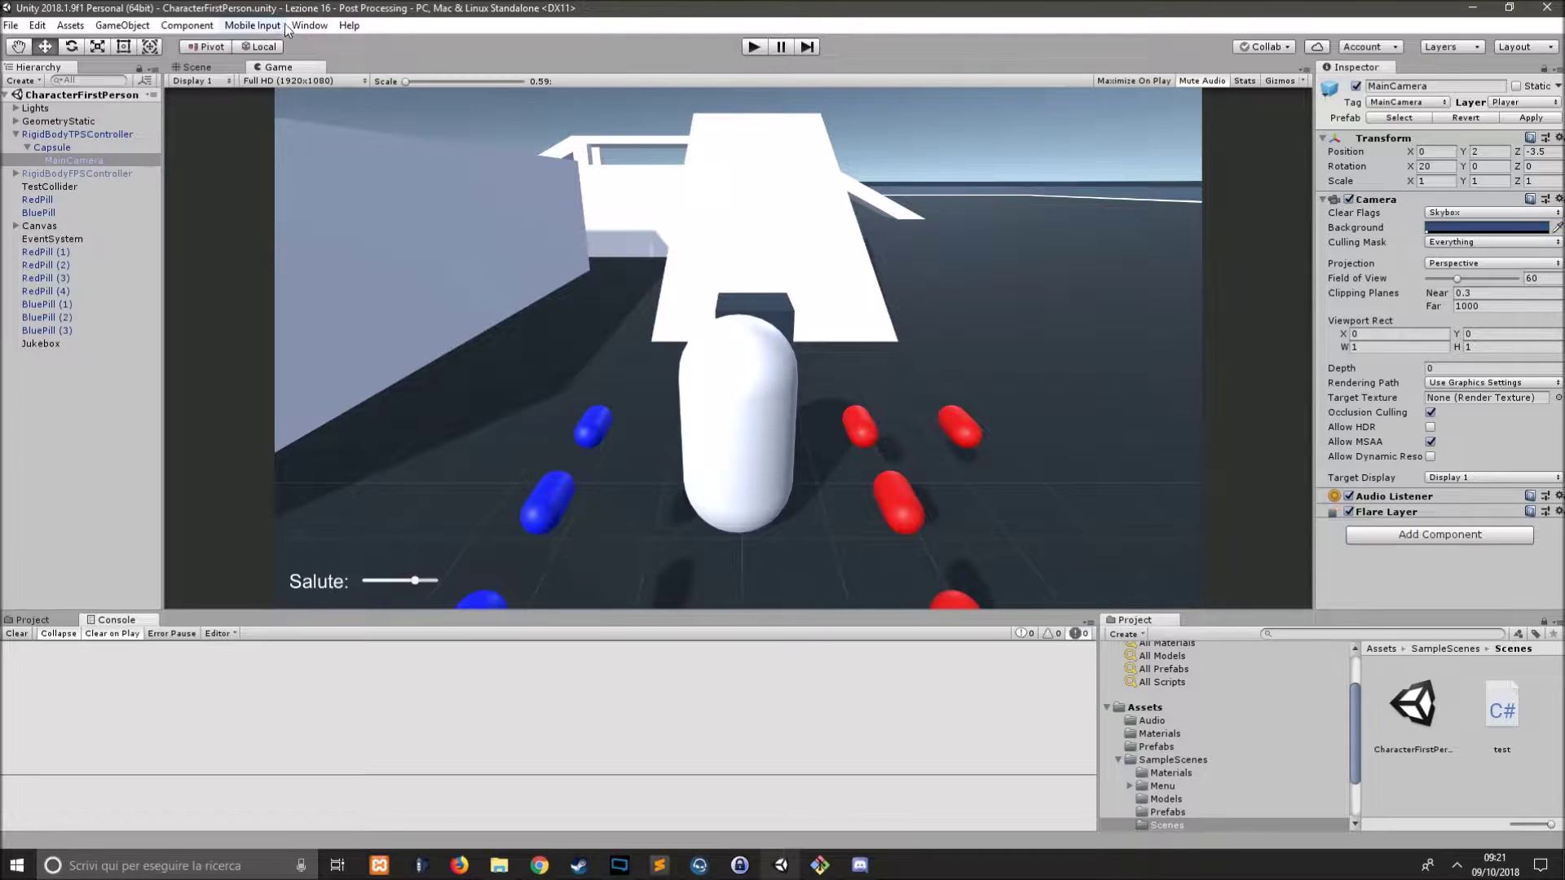
Open Window > Package Manager to list installed packages such as Ads 2.0.8.
{"action": "left_click", "coordinate": [307, 30]}
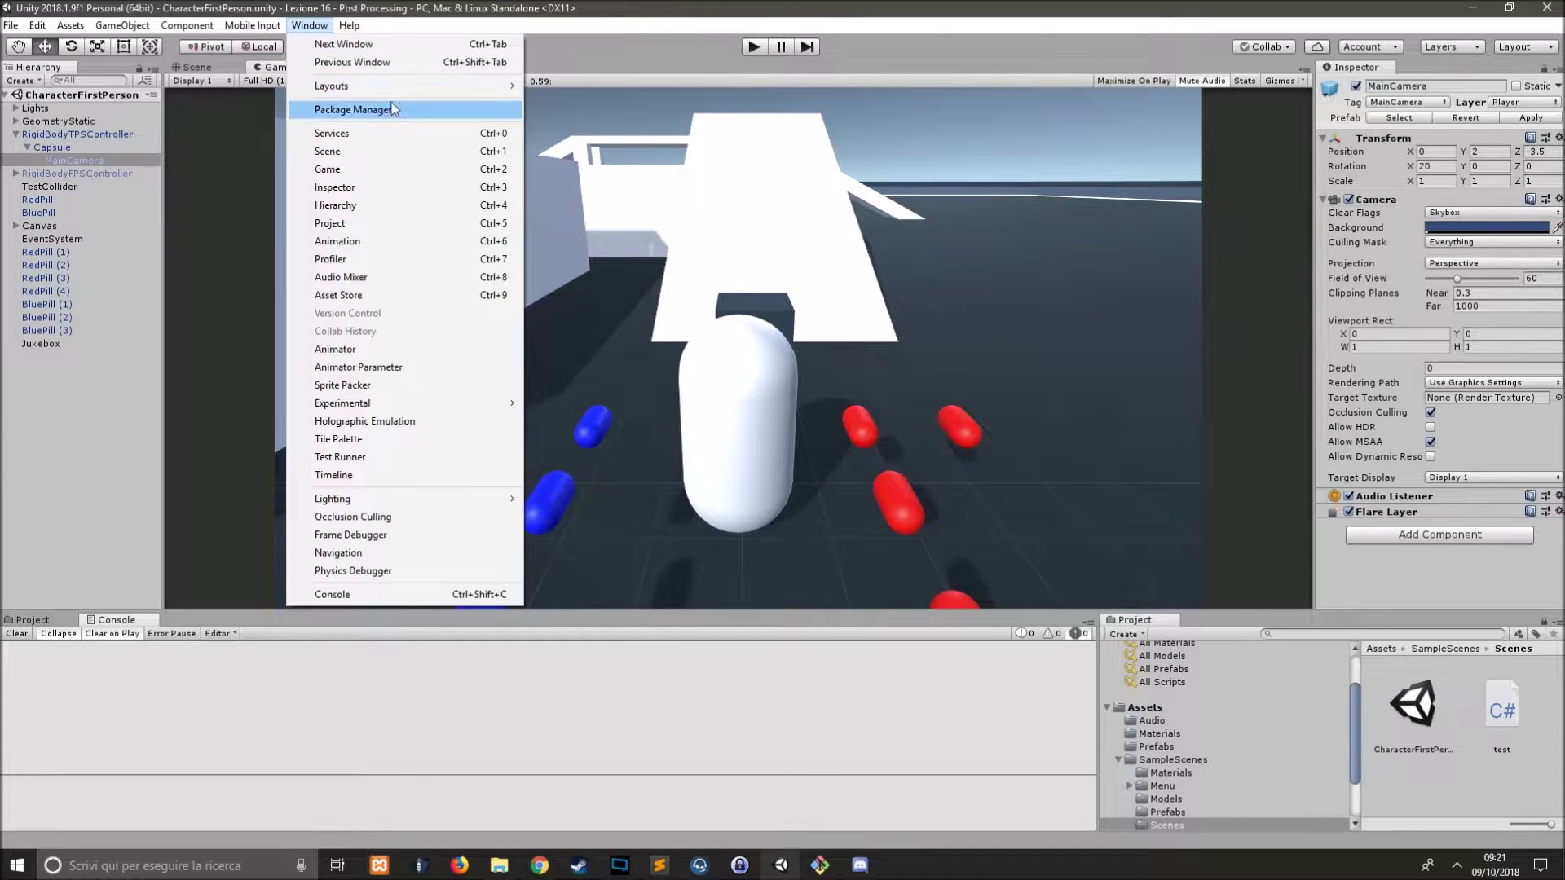
{"action": "left_click", "coordinate": [433, 116]}
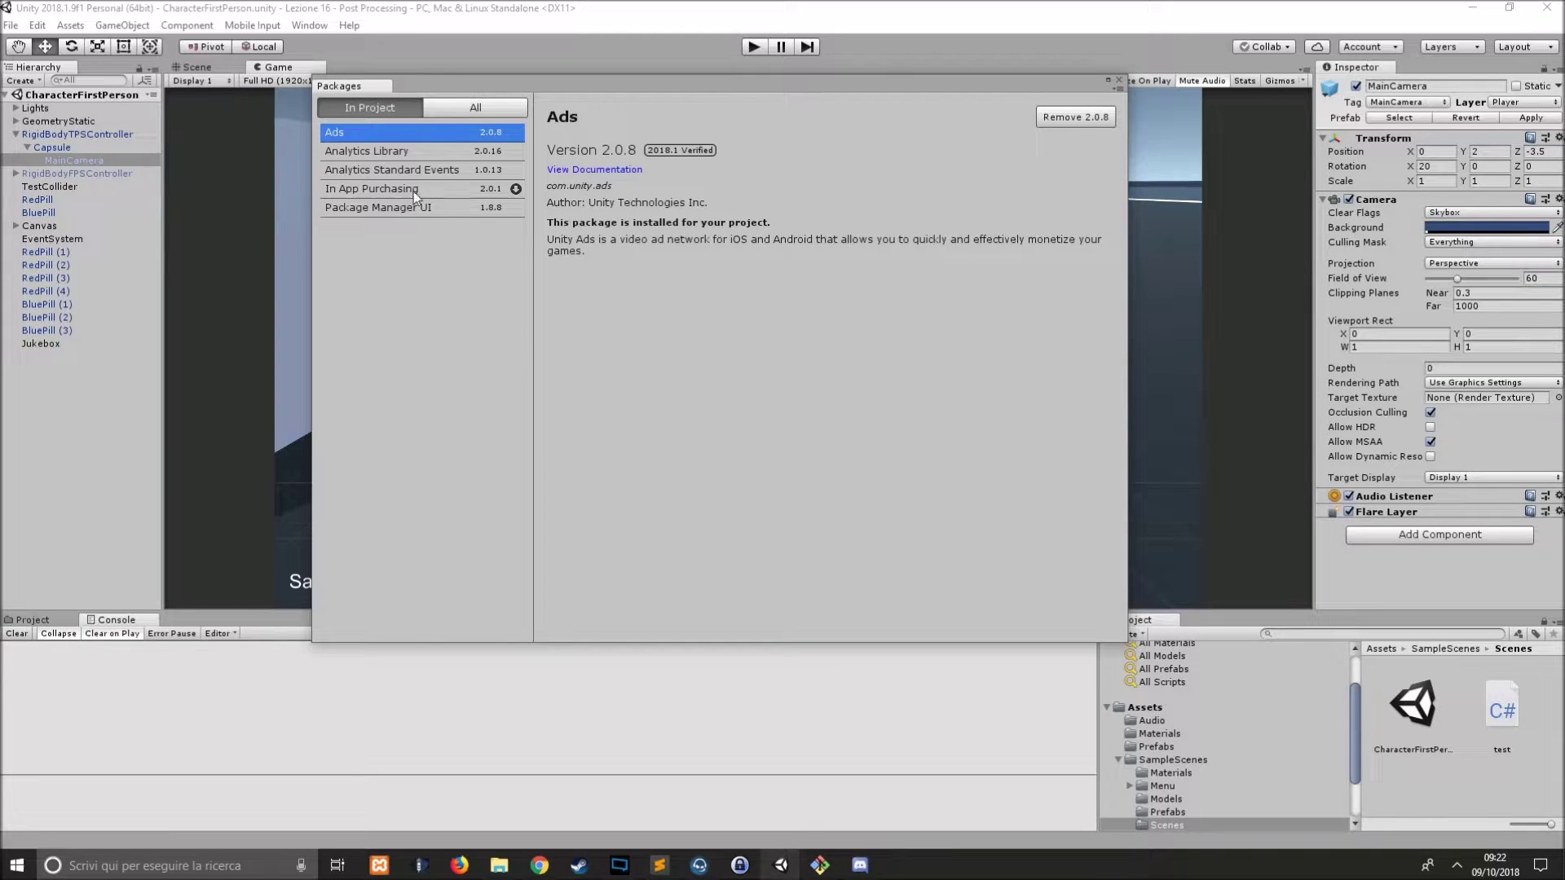
View In App Purchasing details, then switch to the All list and scroll through available packages.
{"action": "left_click", "coordinate": [505, 193]}
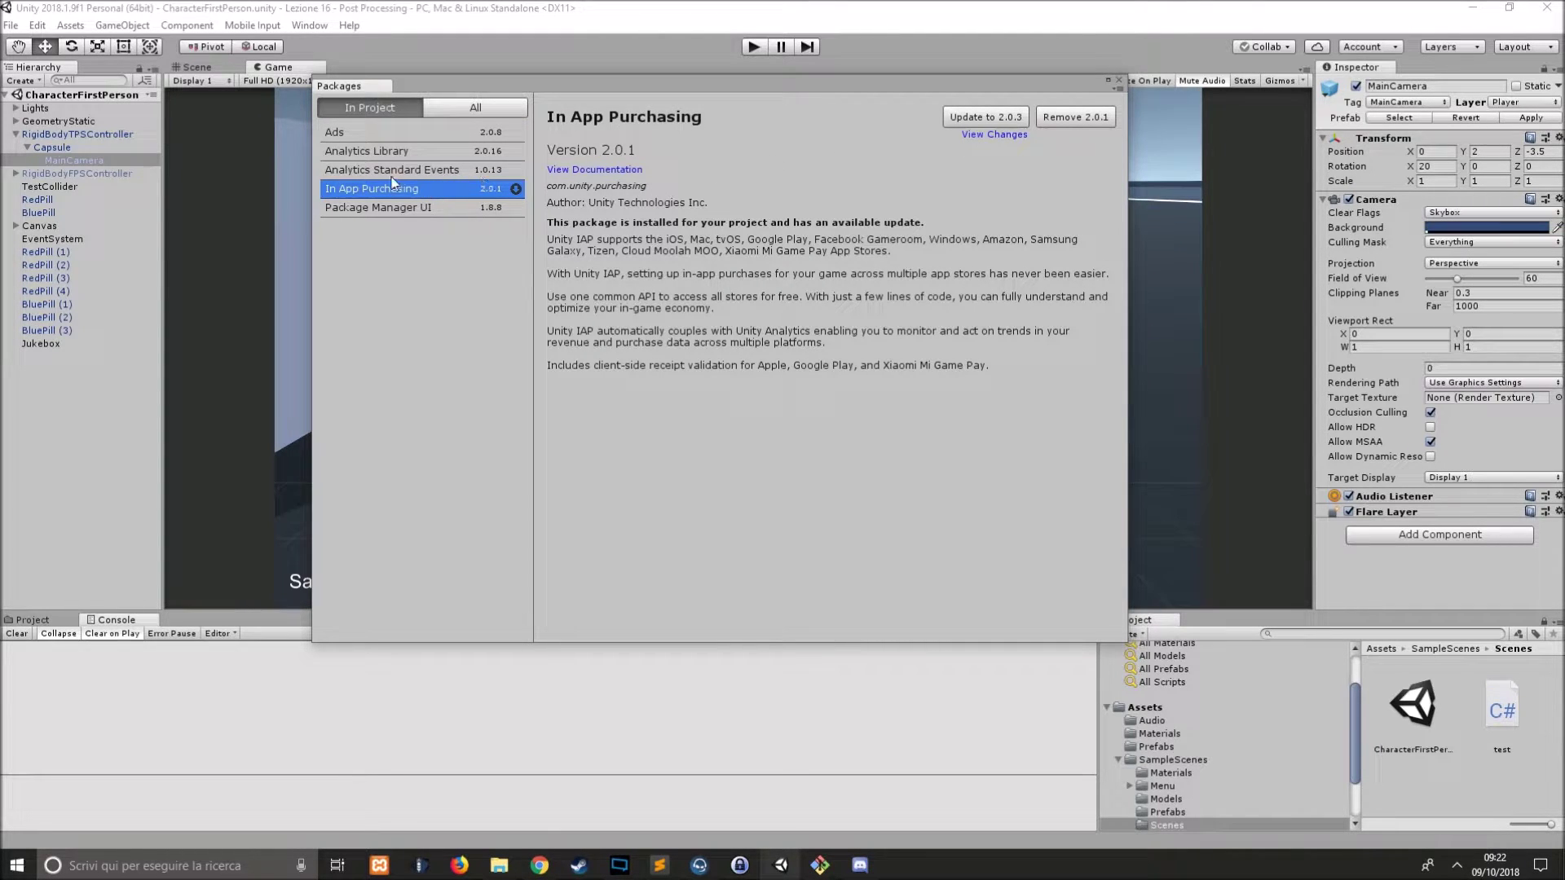
{"action": "left_click", "coordinate": [491, 113]}
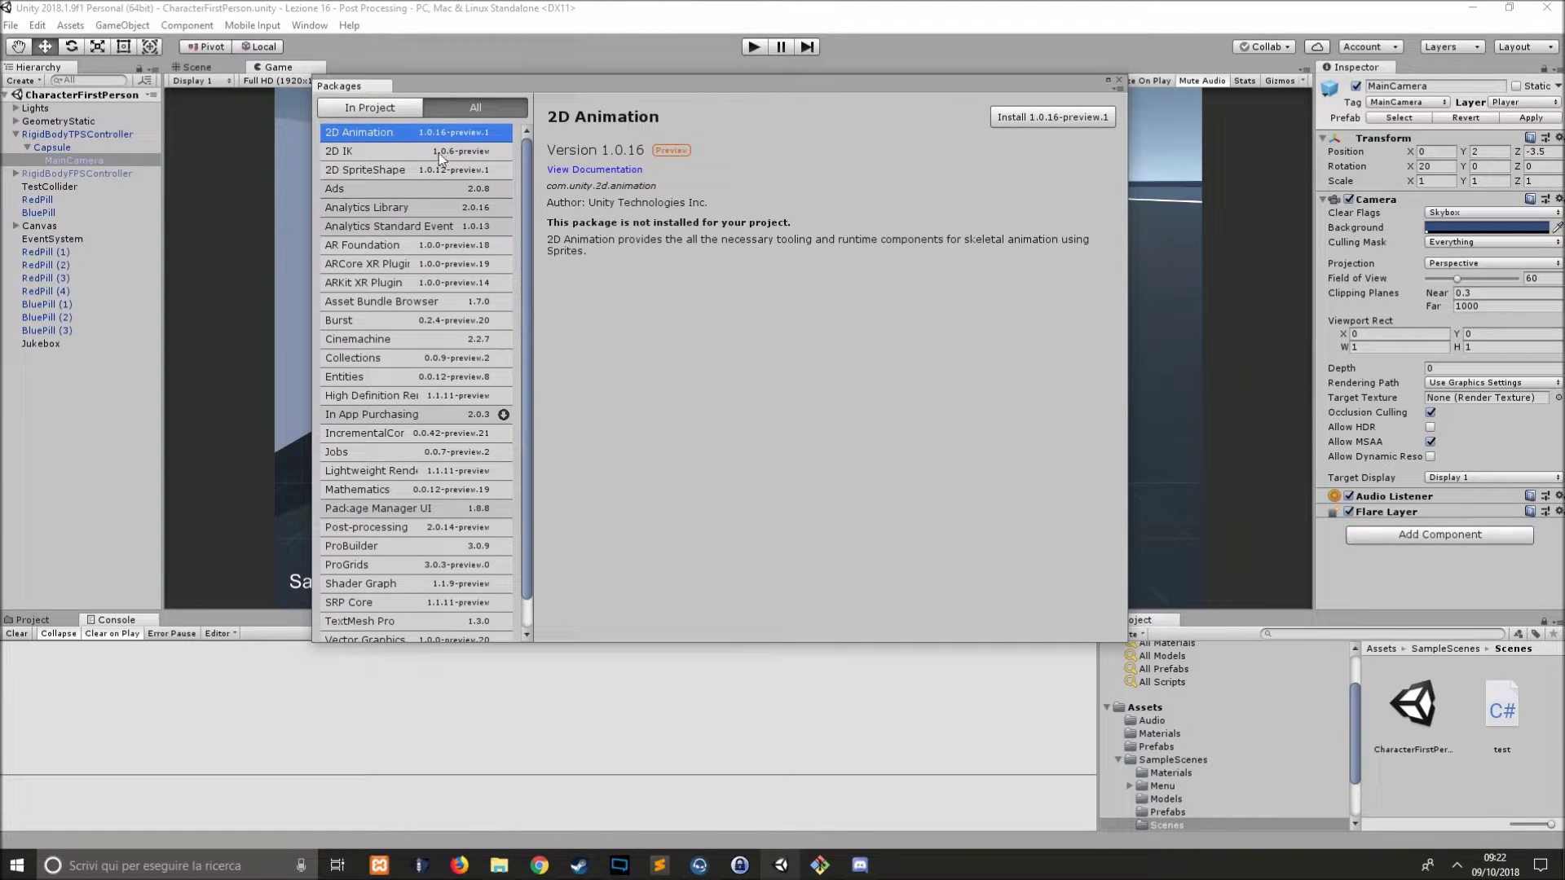
{"action": "scroll", "coordinate": [433, 244], "scroll_direction": "down", "scroll_amount": 3}
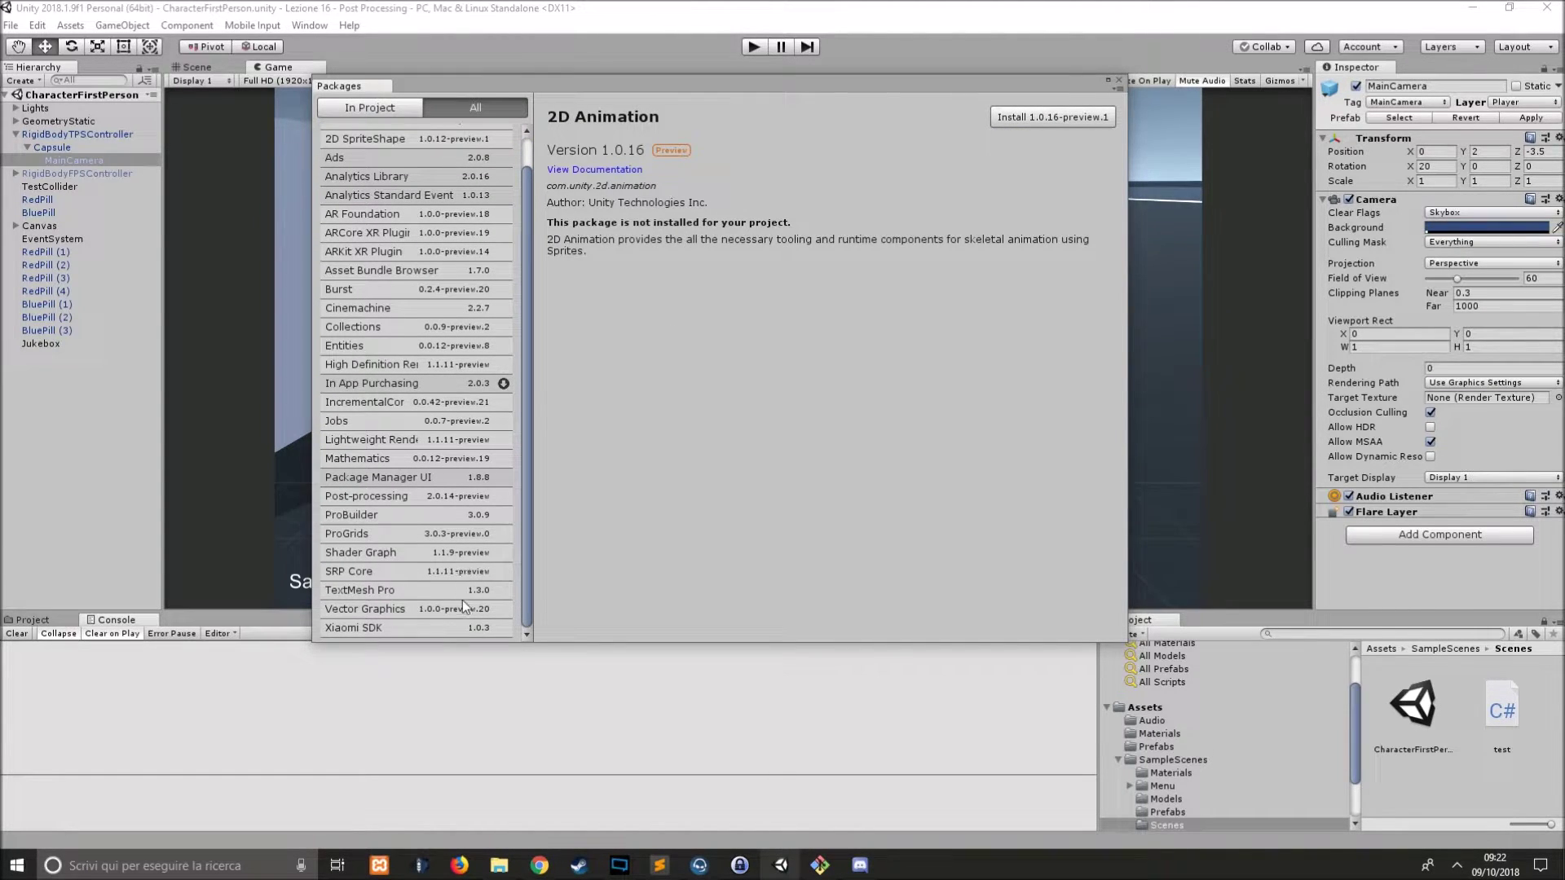
{"action": "scroll", "coordinate": [461, 571], "scroll_direction": "up", "scroll_amount": 3}
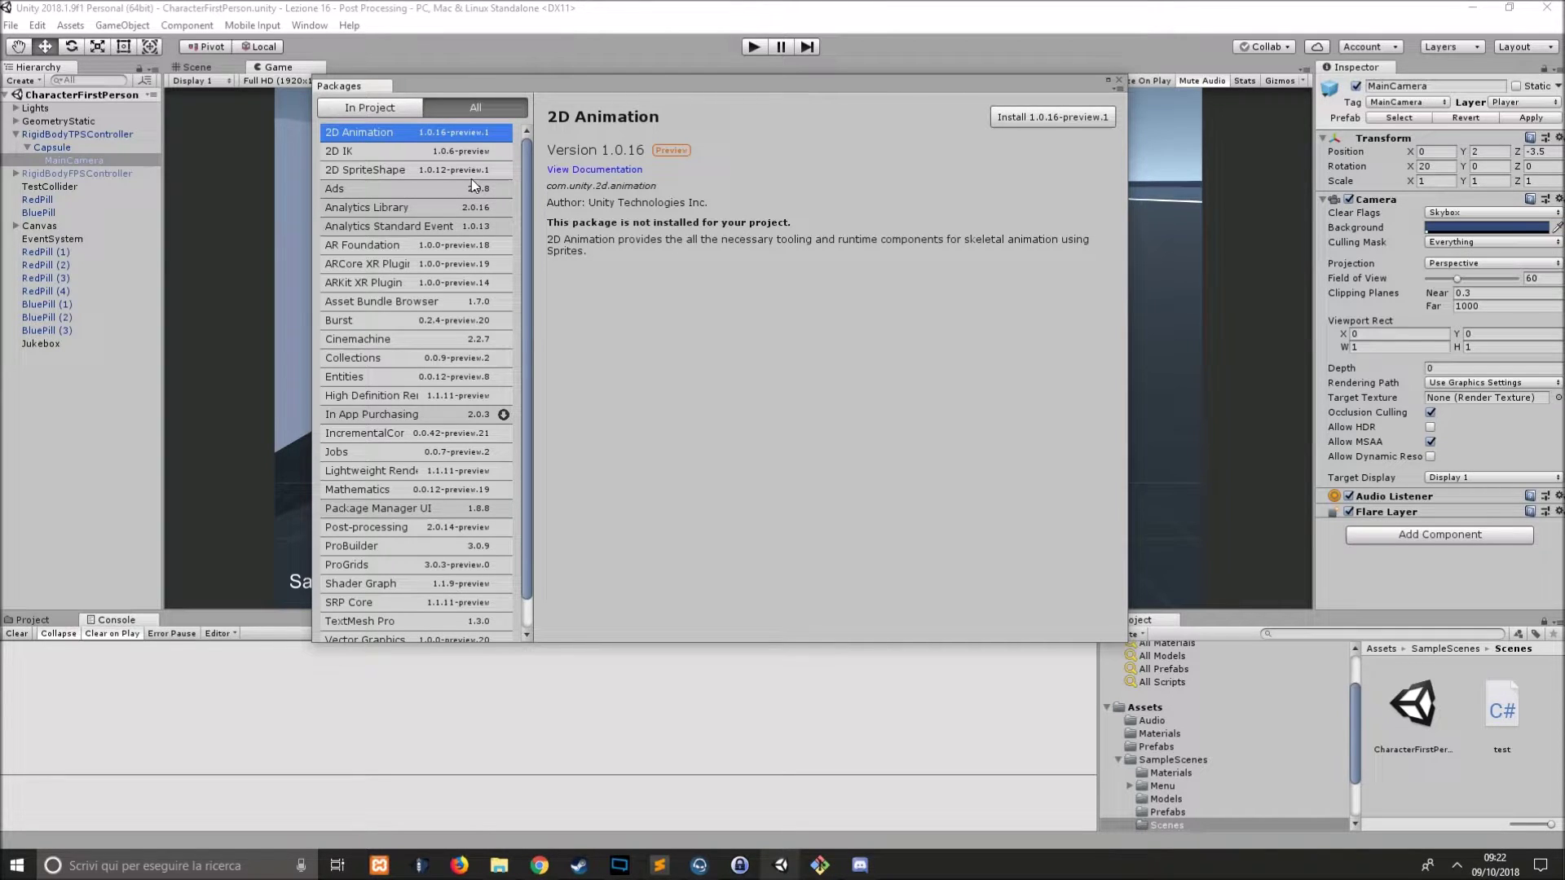
{"action": "scroll", "coordinate": [473, 187], "scroll_direction": "down", "scroll_amount": 2}
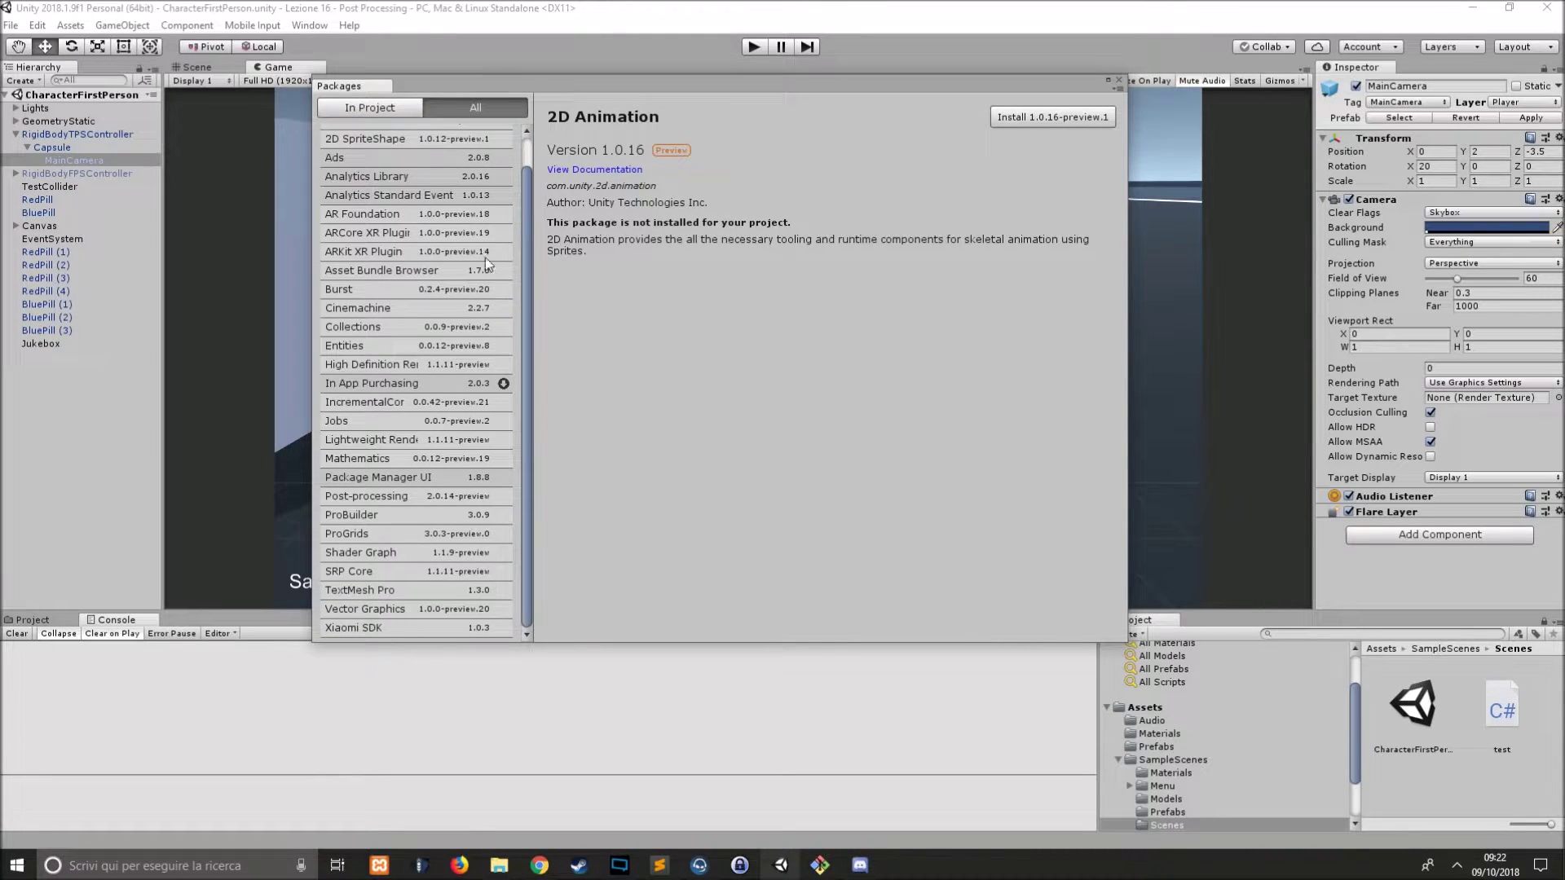
{"action": "scroll", "coordinate": [478, 248], "scroll_direction": "up", "scroll_amount": 2}
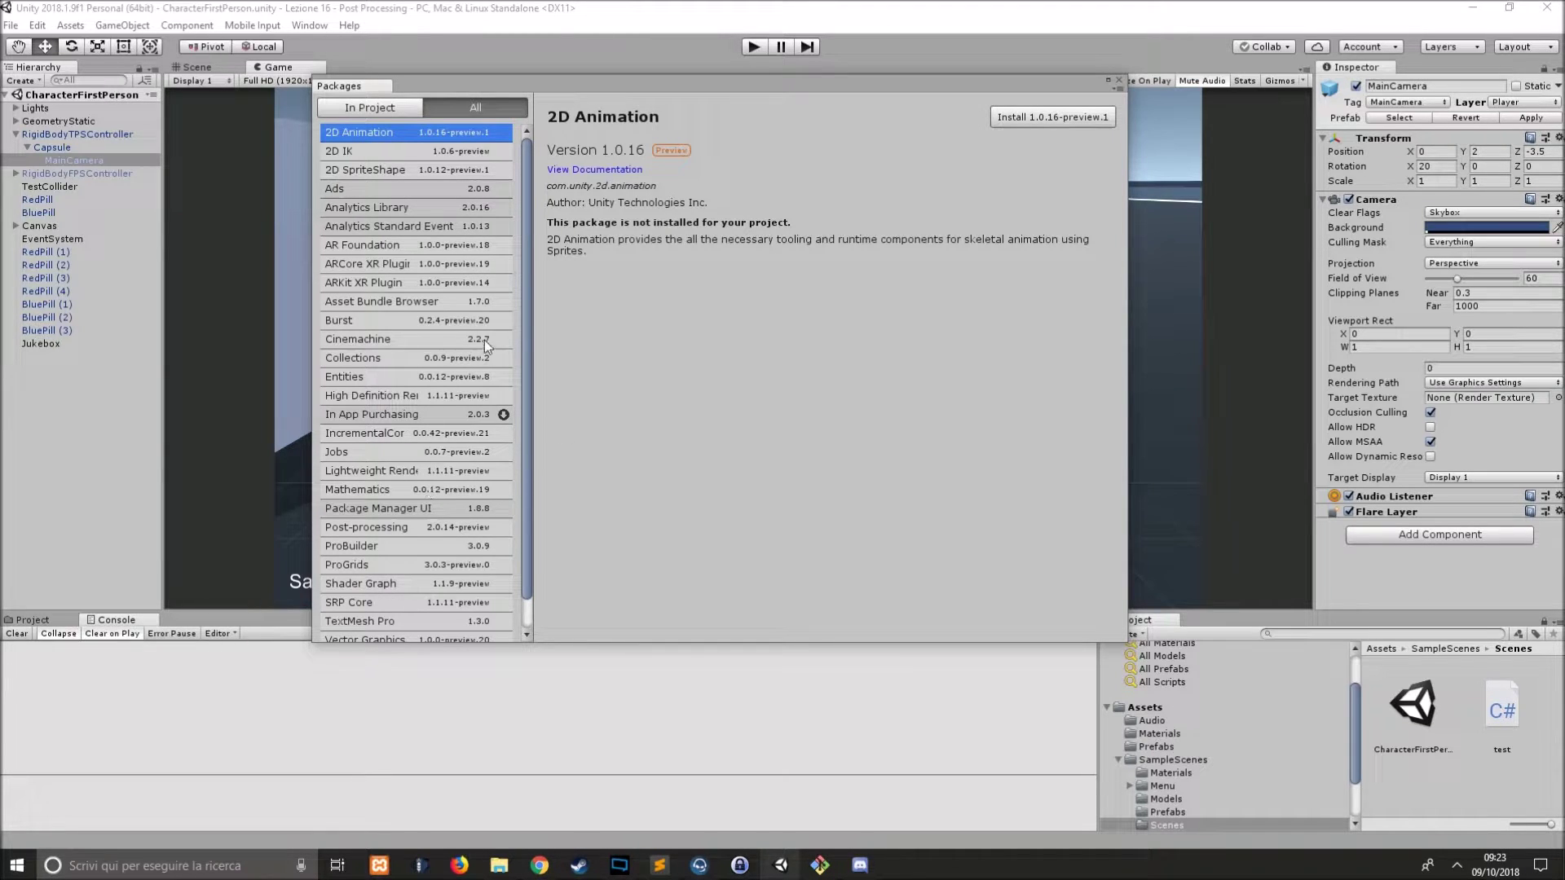
Show the not-installed Asset Bundle Browser 1.7.0 details and open test.cs in Visual Studio.
{"action": "left_click", "coordinate": [364, 303]}
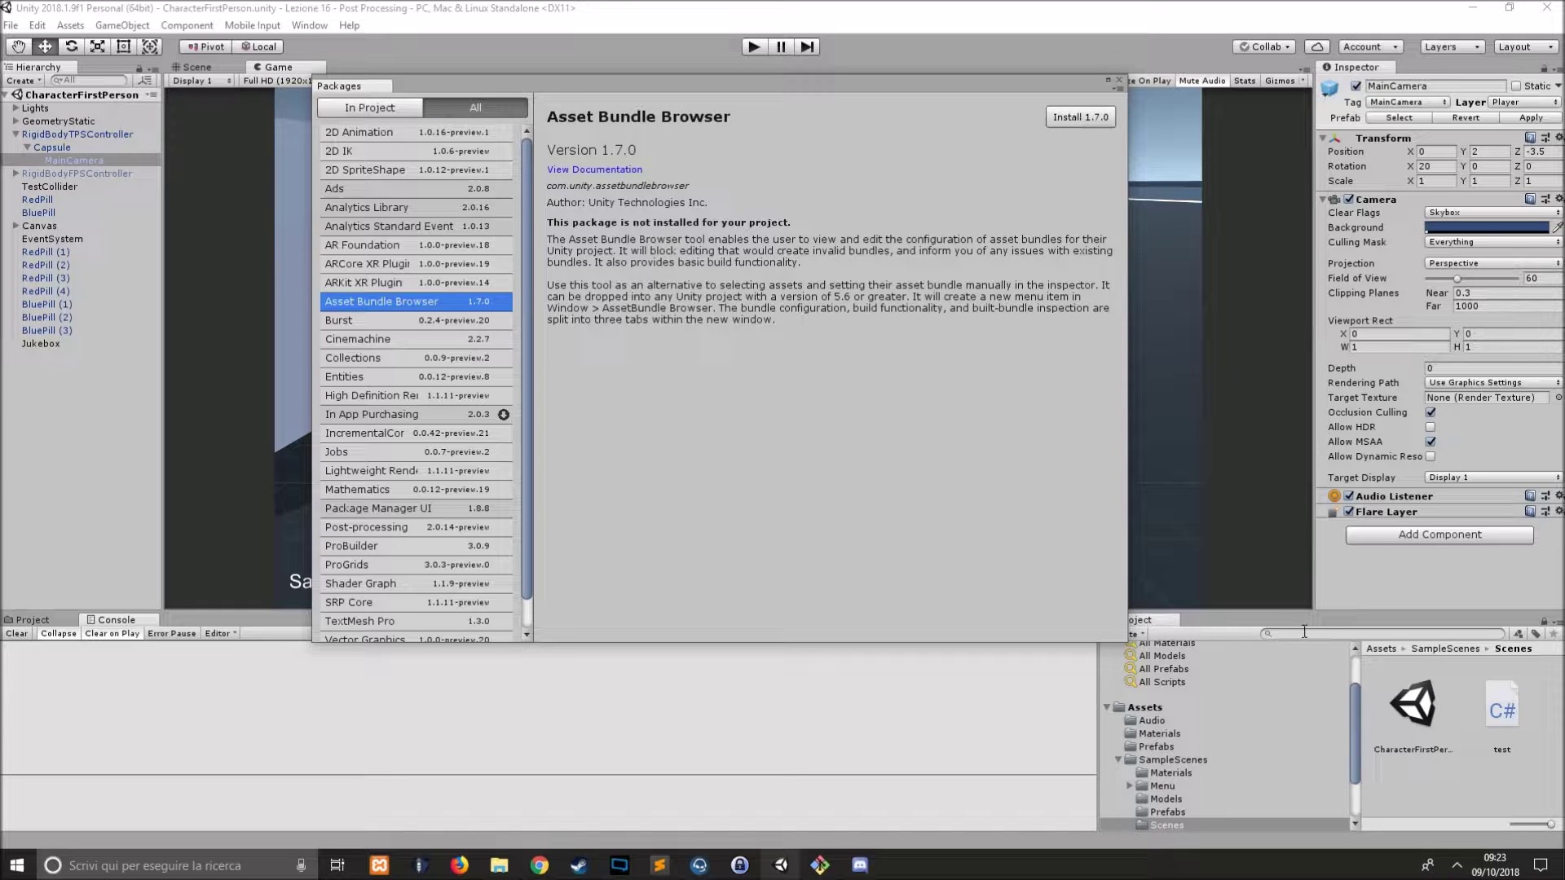
{"action": "double_click", "coordinate": [1501, 698]}
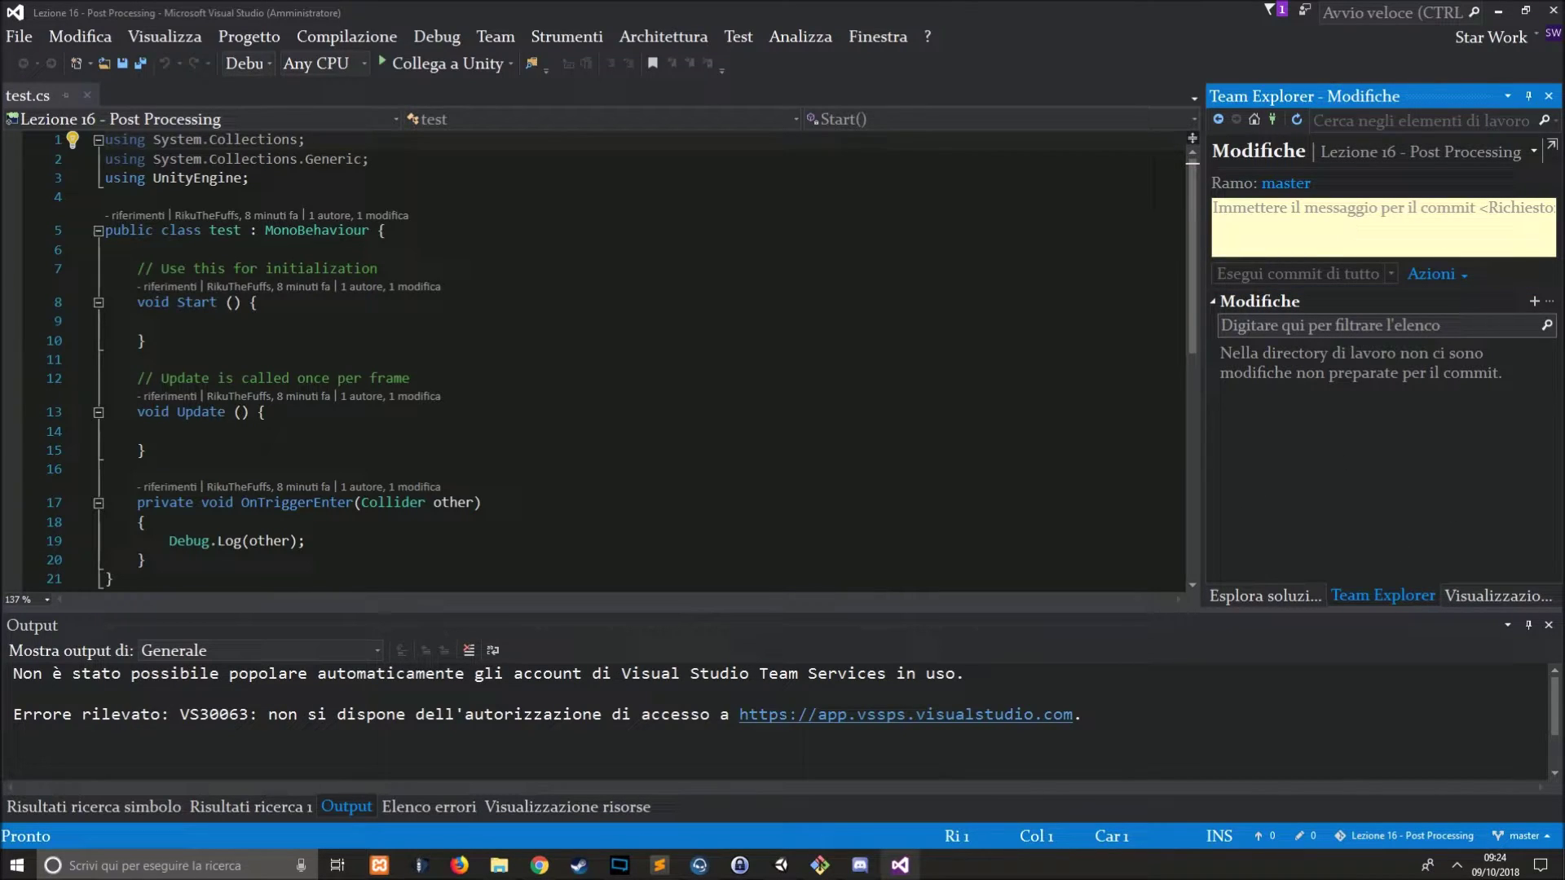
Minimize Visual Studio so the Asset Bundle Browser 1.7.0 details in Unity are visible.
{"action": "left_click", "coordinate": [1497, 23]}
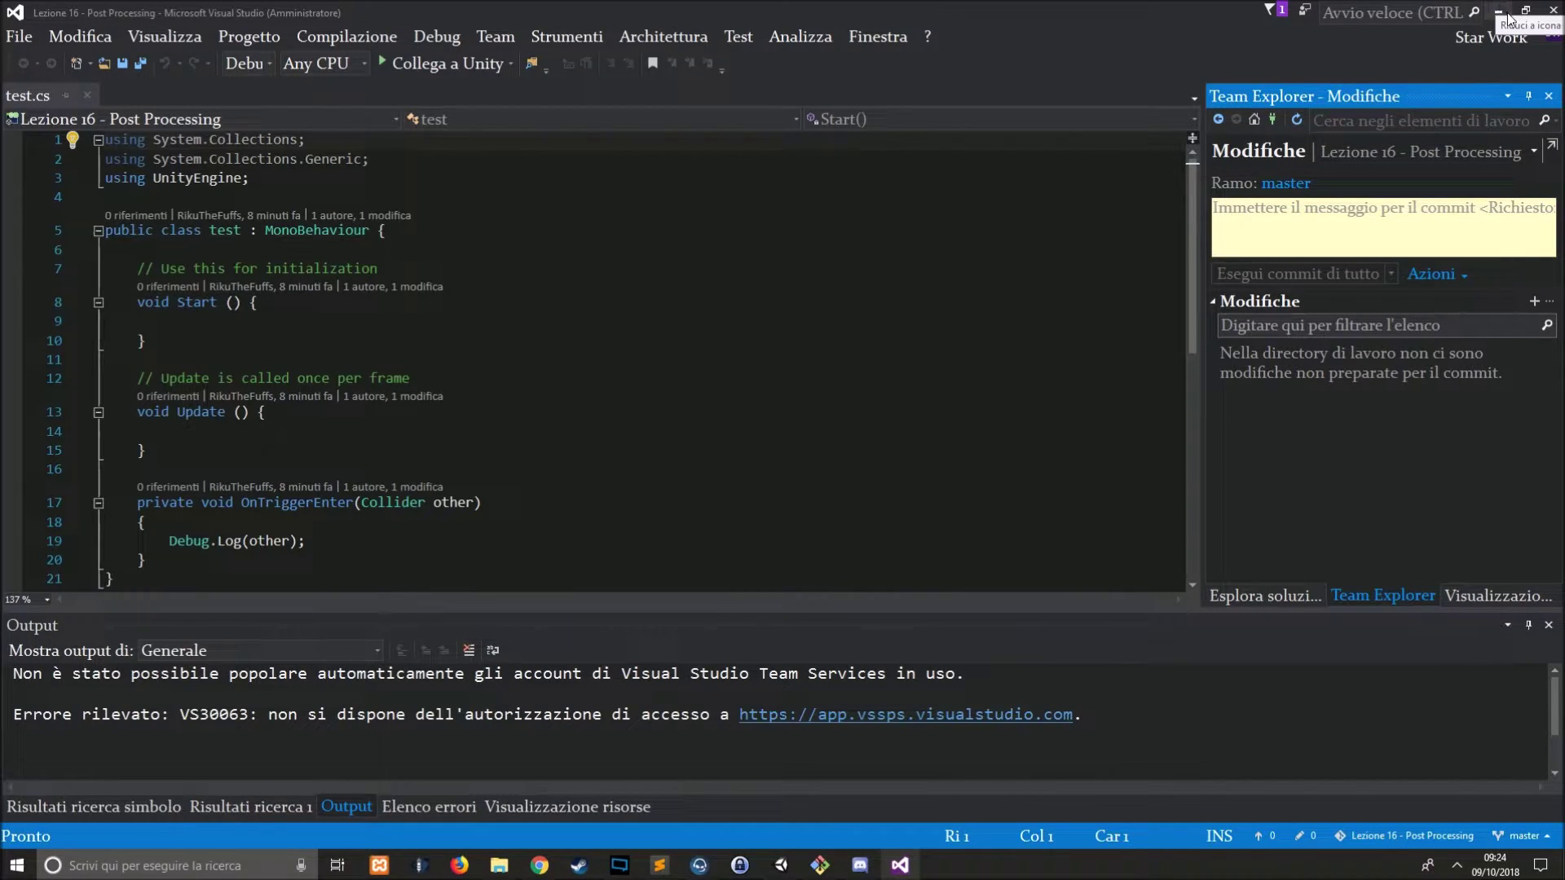
{"action": "left_click", "coordinate": [1498, 7]}
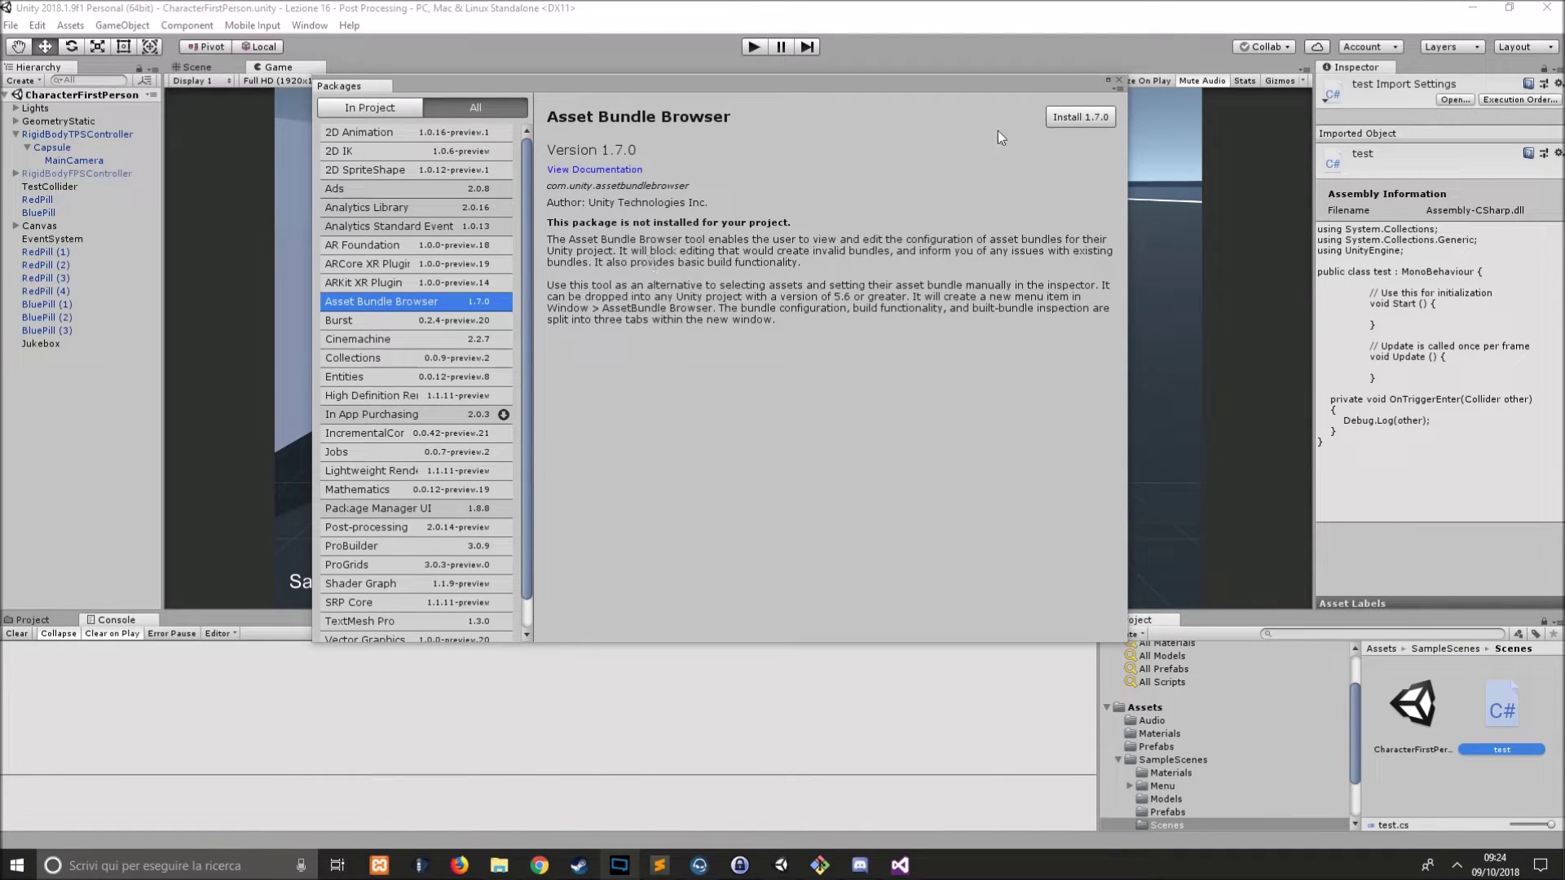
Install Asset Bundle Browser 1.7.0 from the Package Manager.
{"action": "left_click", "coordinate": [1097, 118]}
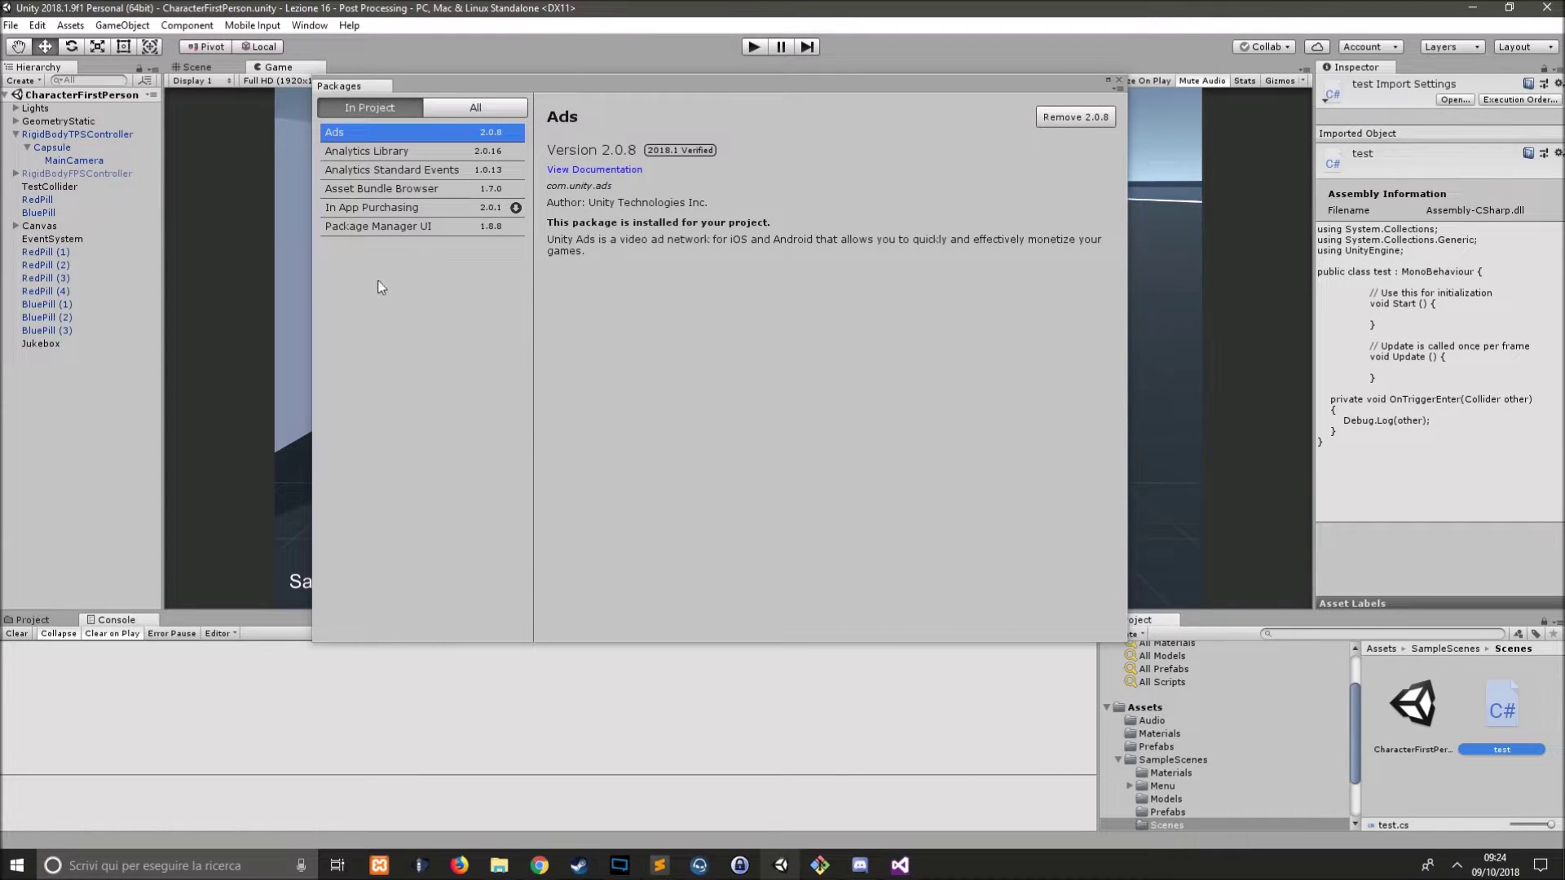
Open the manifest.json diff against HEAD from Team Explorer's changes list.
{"action": "left_click", "coordinate": [911, 863]}
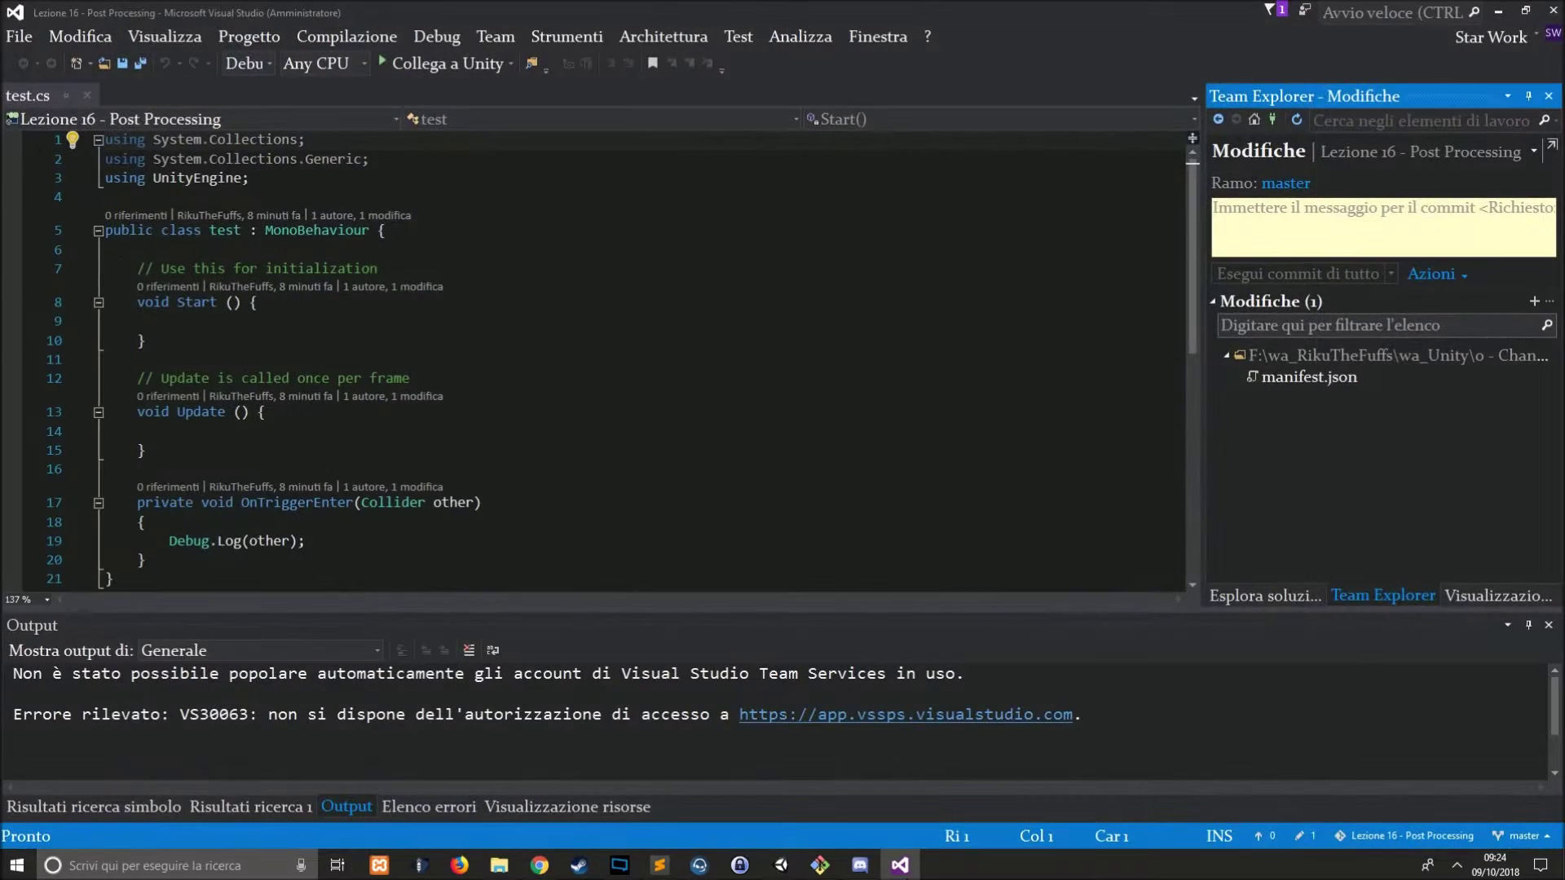
{"action": "left_click", "coordinate": [1302, 377]}
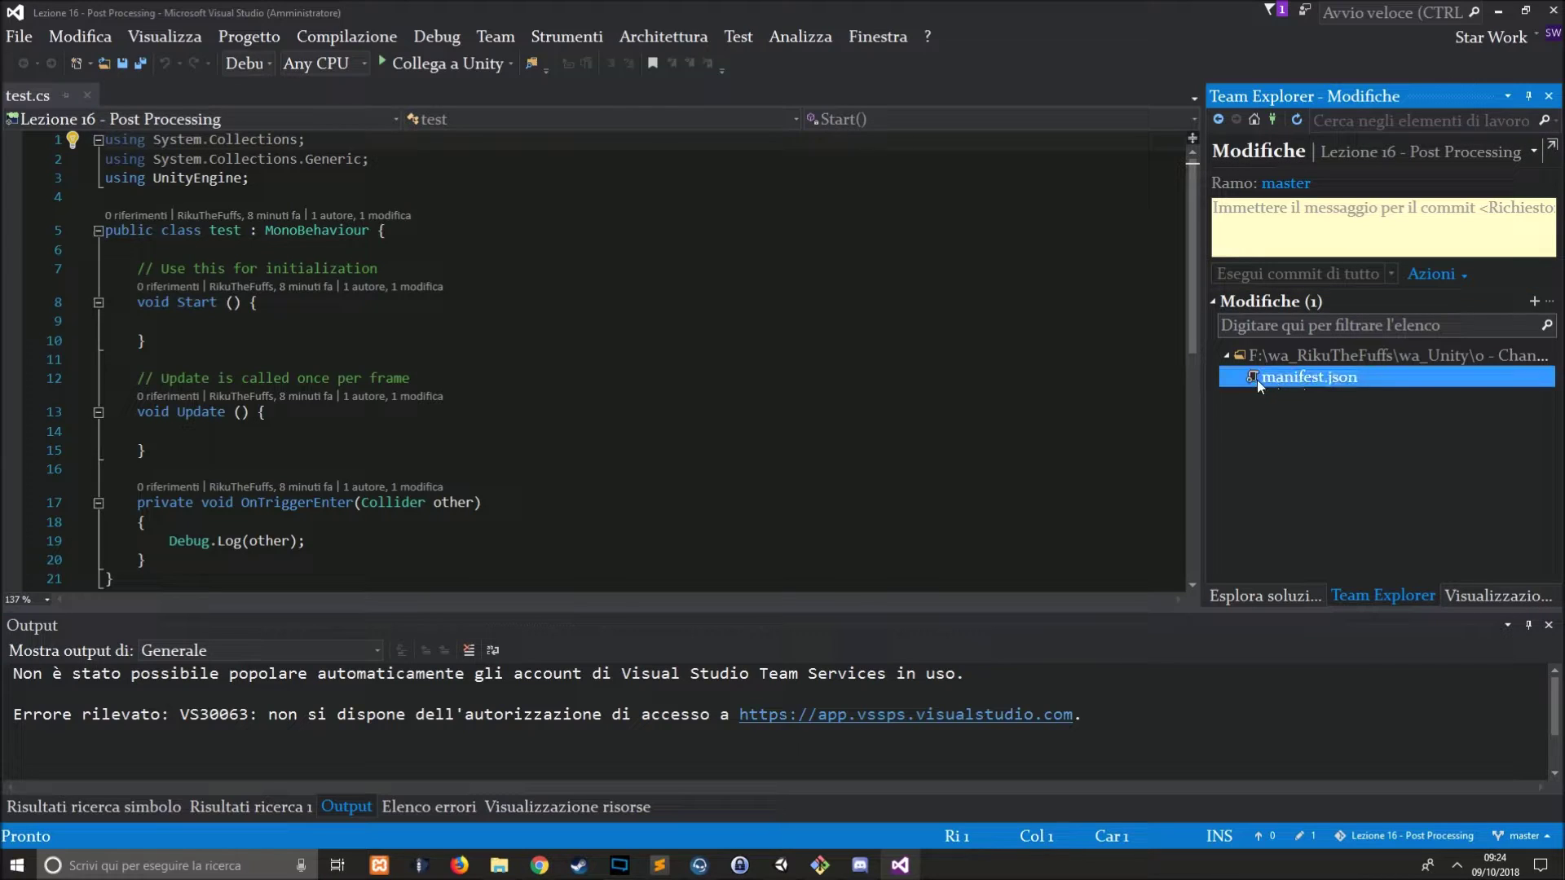
{"action": "double_click", "coordinate": [1355, 378]}
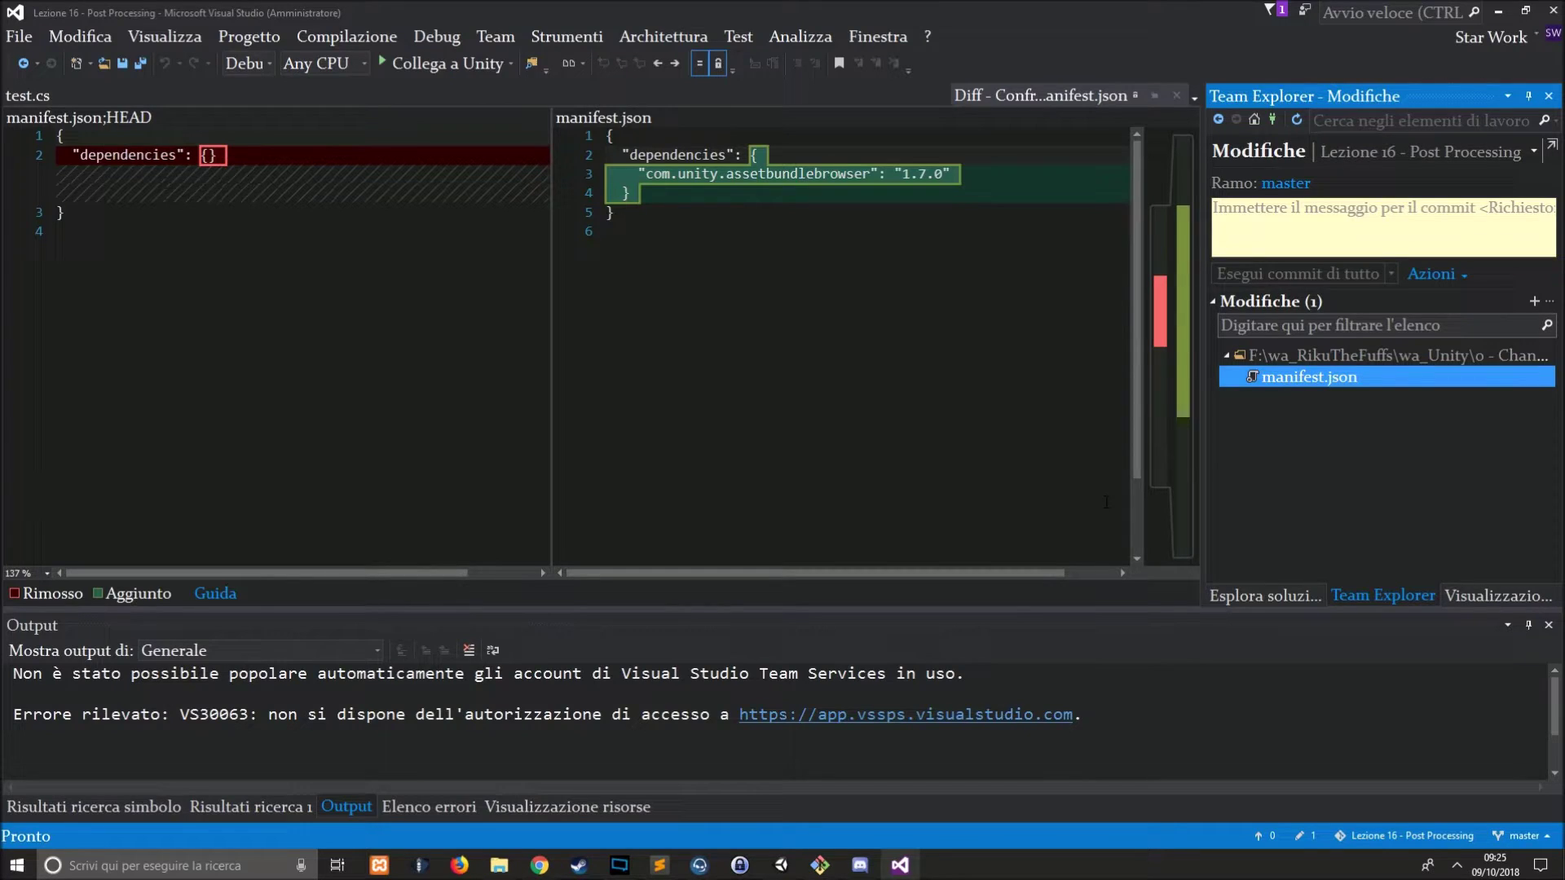
Select and inspect the added "com.unity.assetbundlebrowser": "1.7.0" line in the diff.
{"action": "left_click", "coordinate": [711, 172]}
{"action": "left_click_drag", "start_coordinate": [638, 173], "coordinate": [1043, 173]}
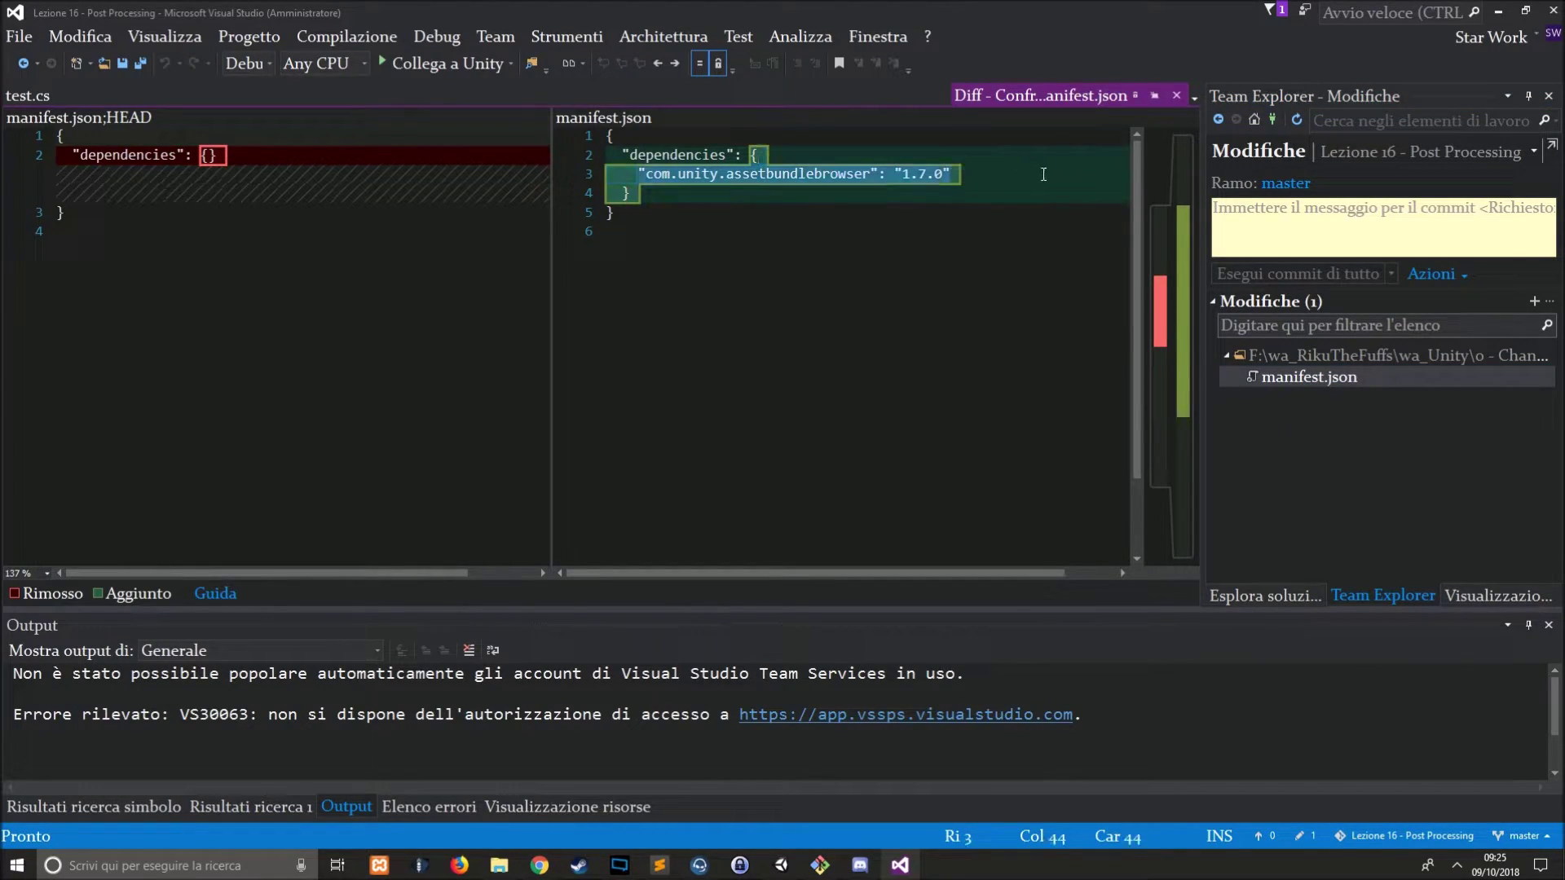
{"action": "left_click", "coordinate": [931, 232]}
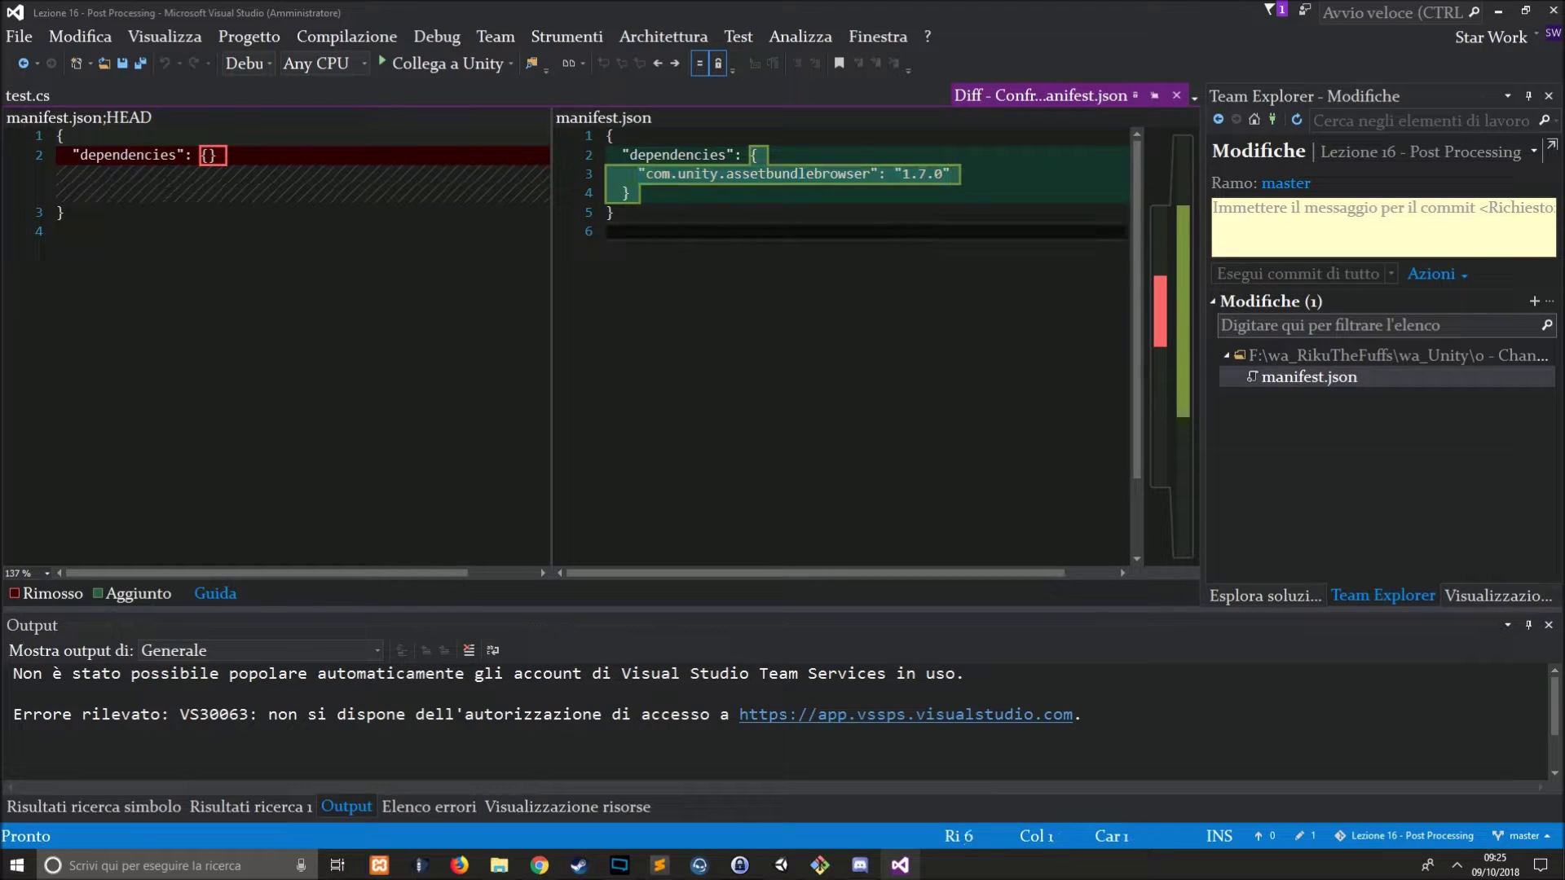
{"action": "left_click", "coordinate": [774, 174]}
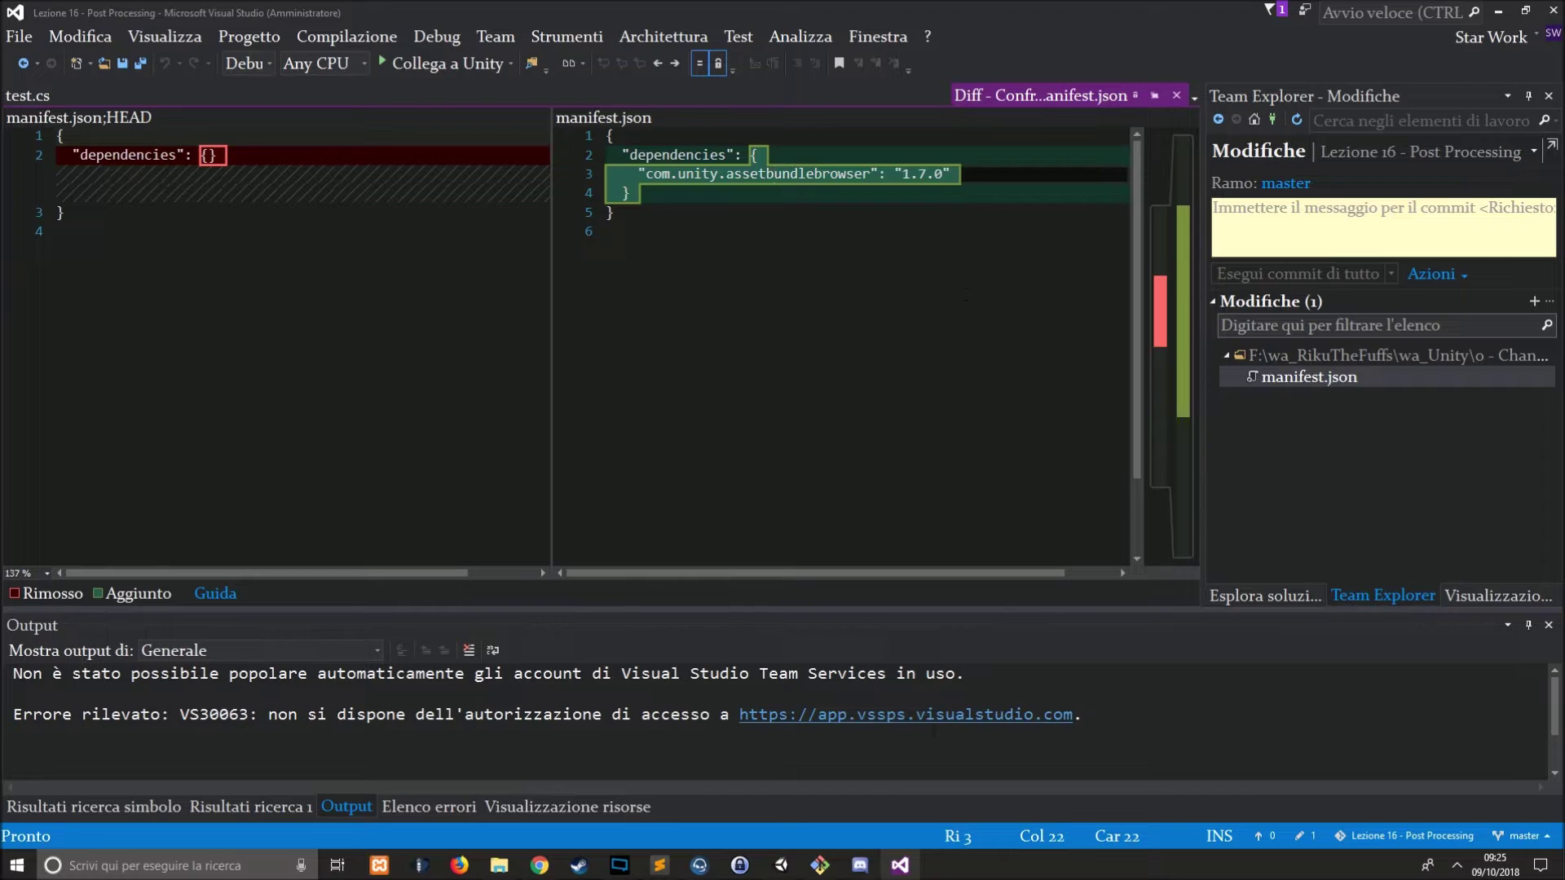
Bring Unity forward to see Asset Bundle Browser 1.7.0 among installed packages.
{"action": "left_click", "coordinate": [781, 865]}
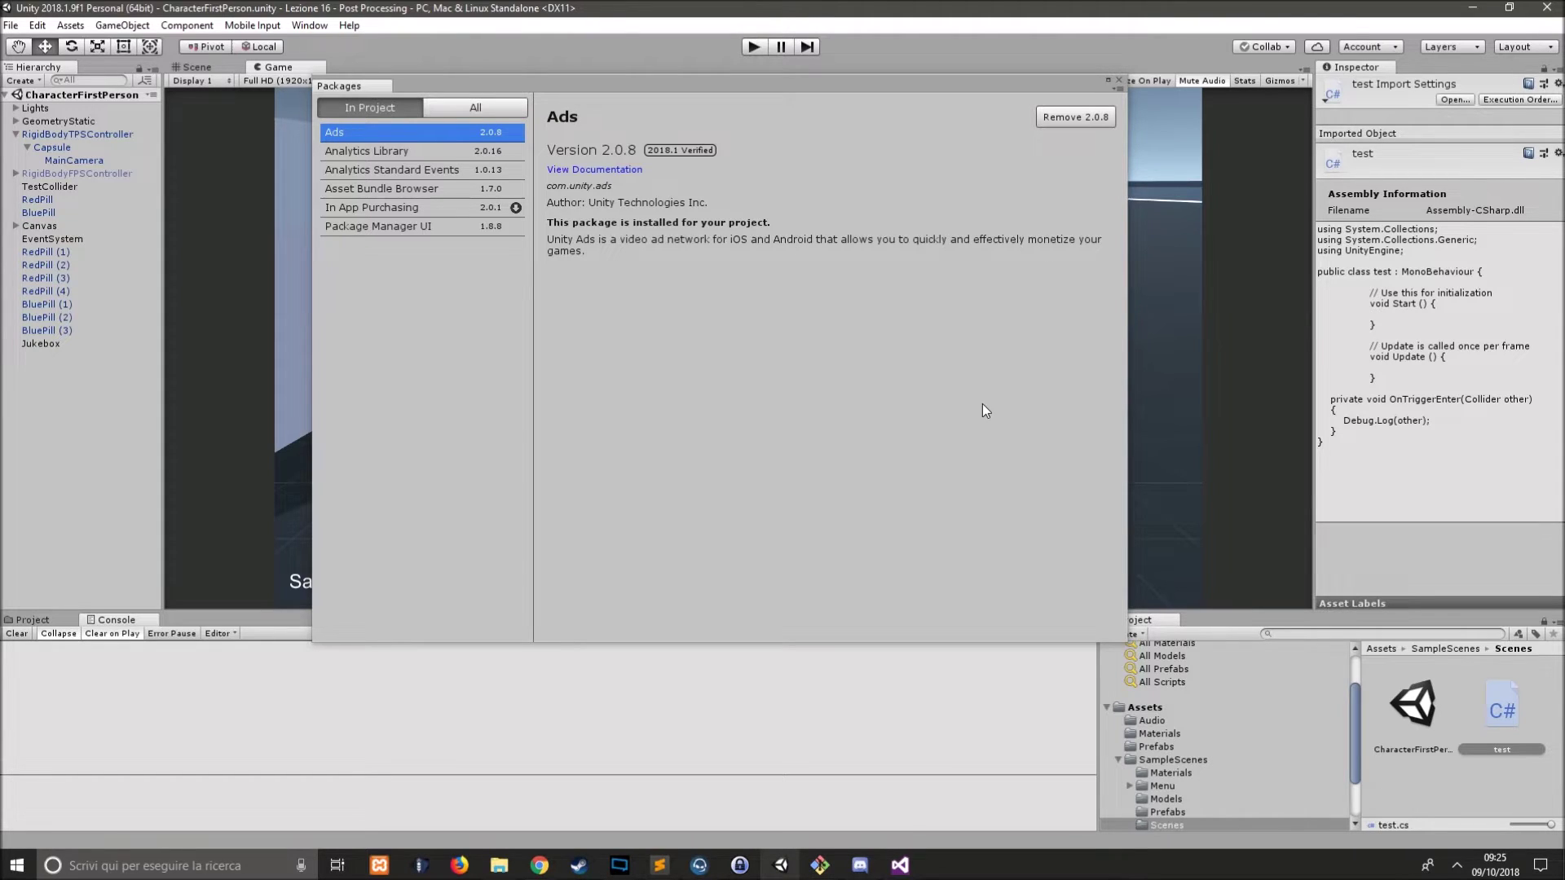
{"action": "mouse_move", "coordinate": [900, 865]}
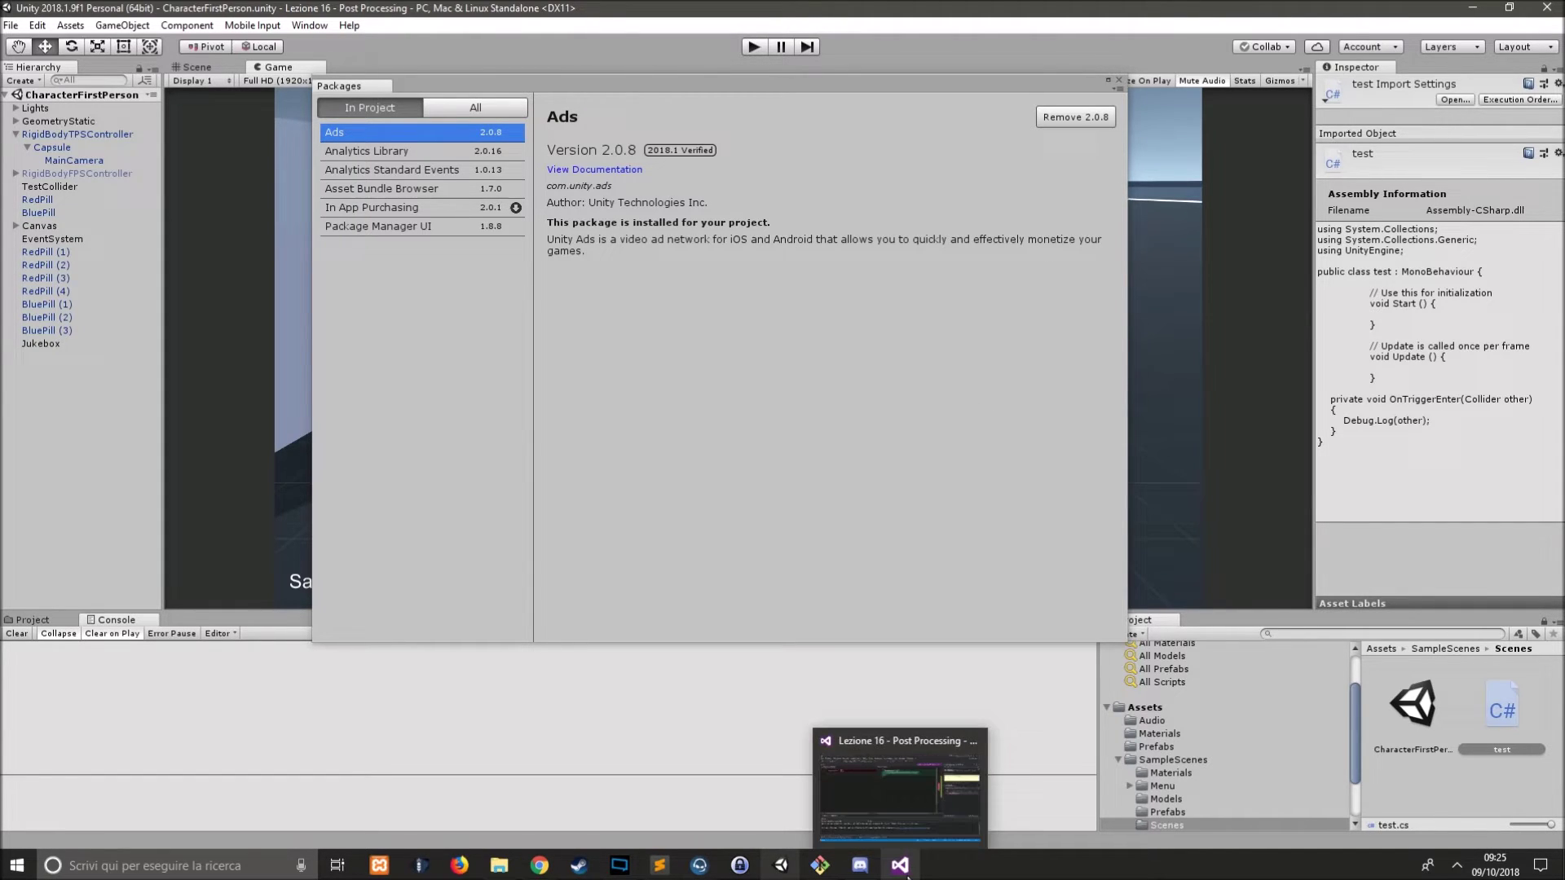
Reopen the manifest.json comparison and select the new assetbundlebrowser dependency lines.
{"action": "left_click", "coordinate": [906, 818]}
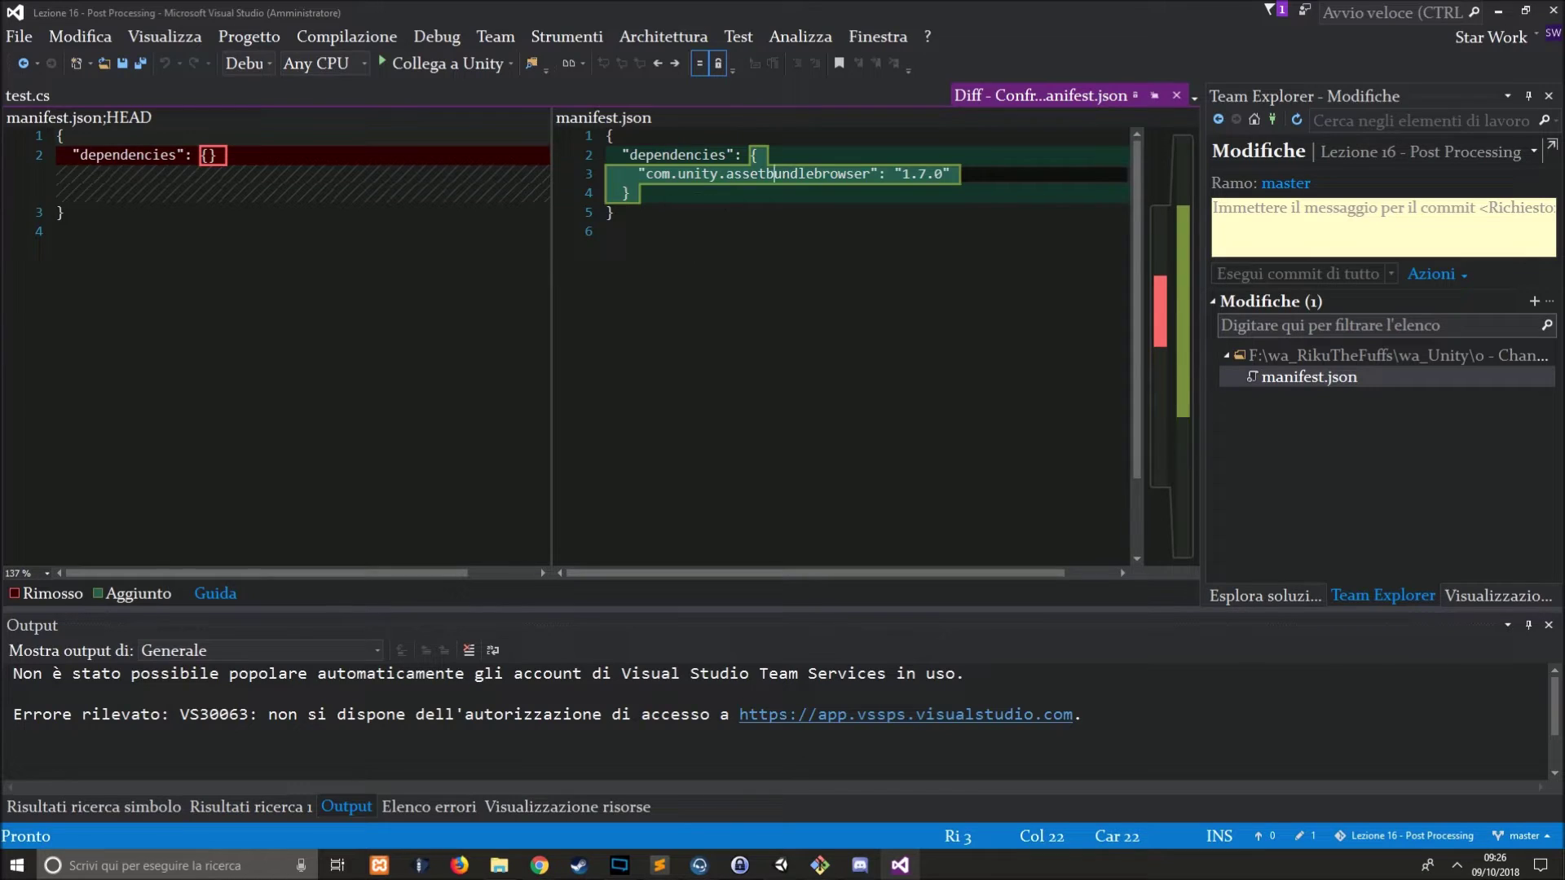
{"action": "left_click_drag", "start_coordinate": [639, 173], "coordinate": [1010, 167]}
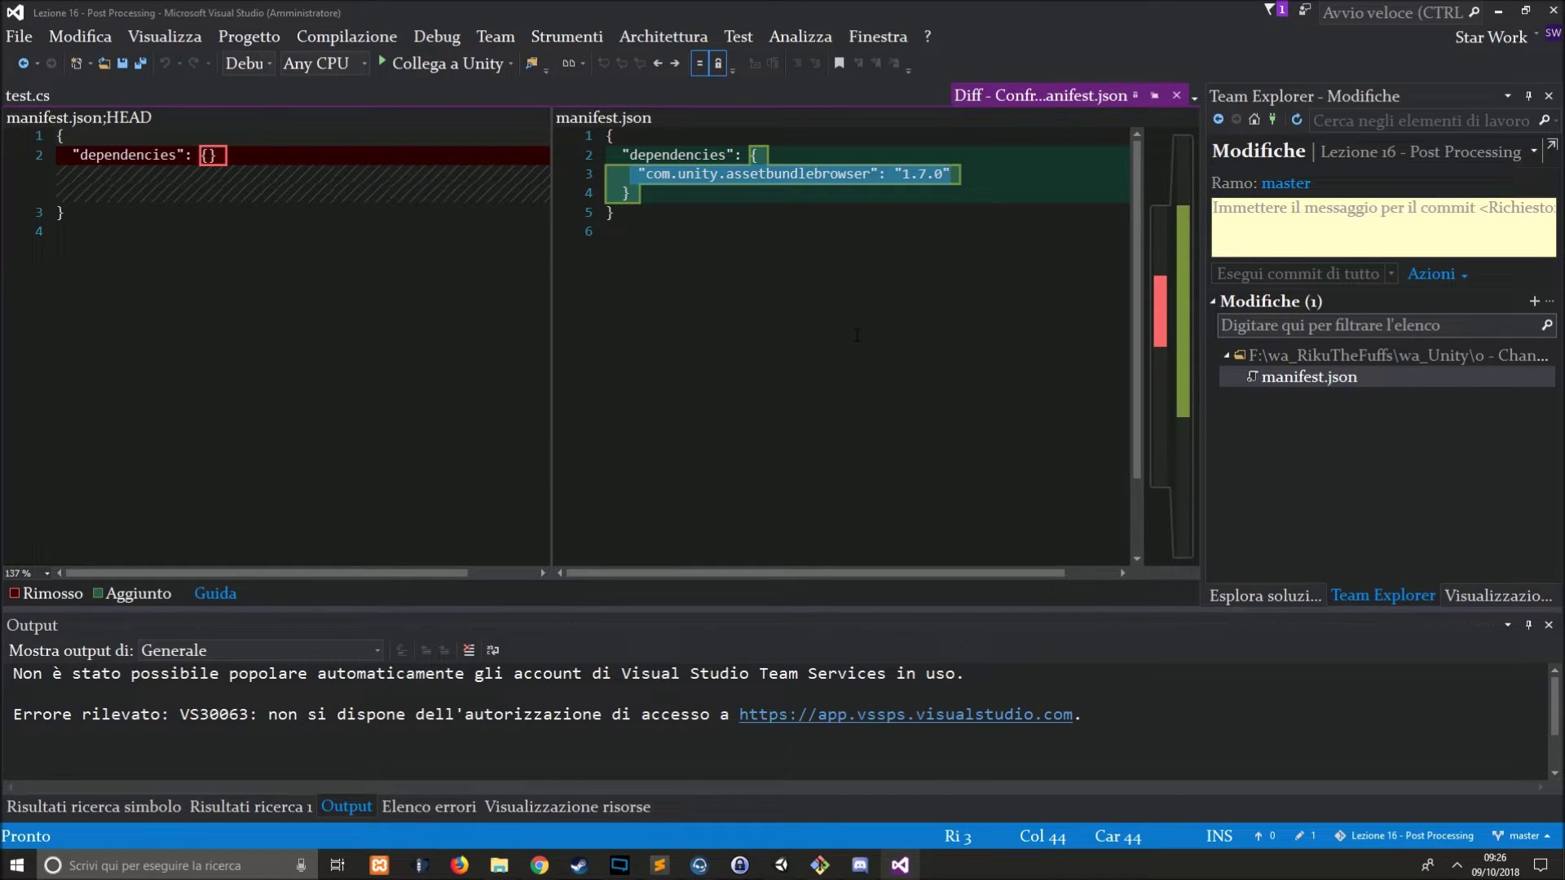
{"action": "double_click", "coordinate": [1309, 376]}
{"action": "left_click_drag", "start_coordinate": [630, 154], "coordinate": [897, 174]}
{"action": "left_click", "coordinate": [901, 175]}
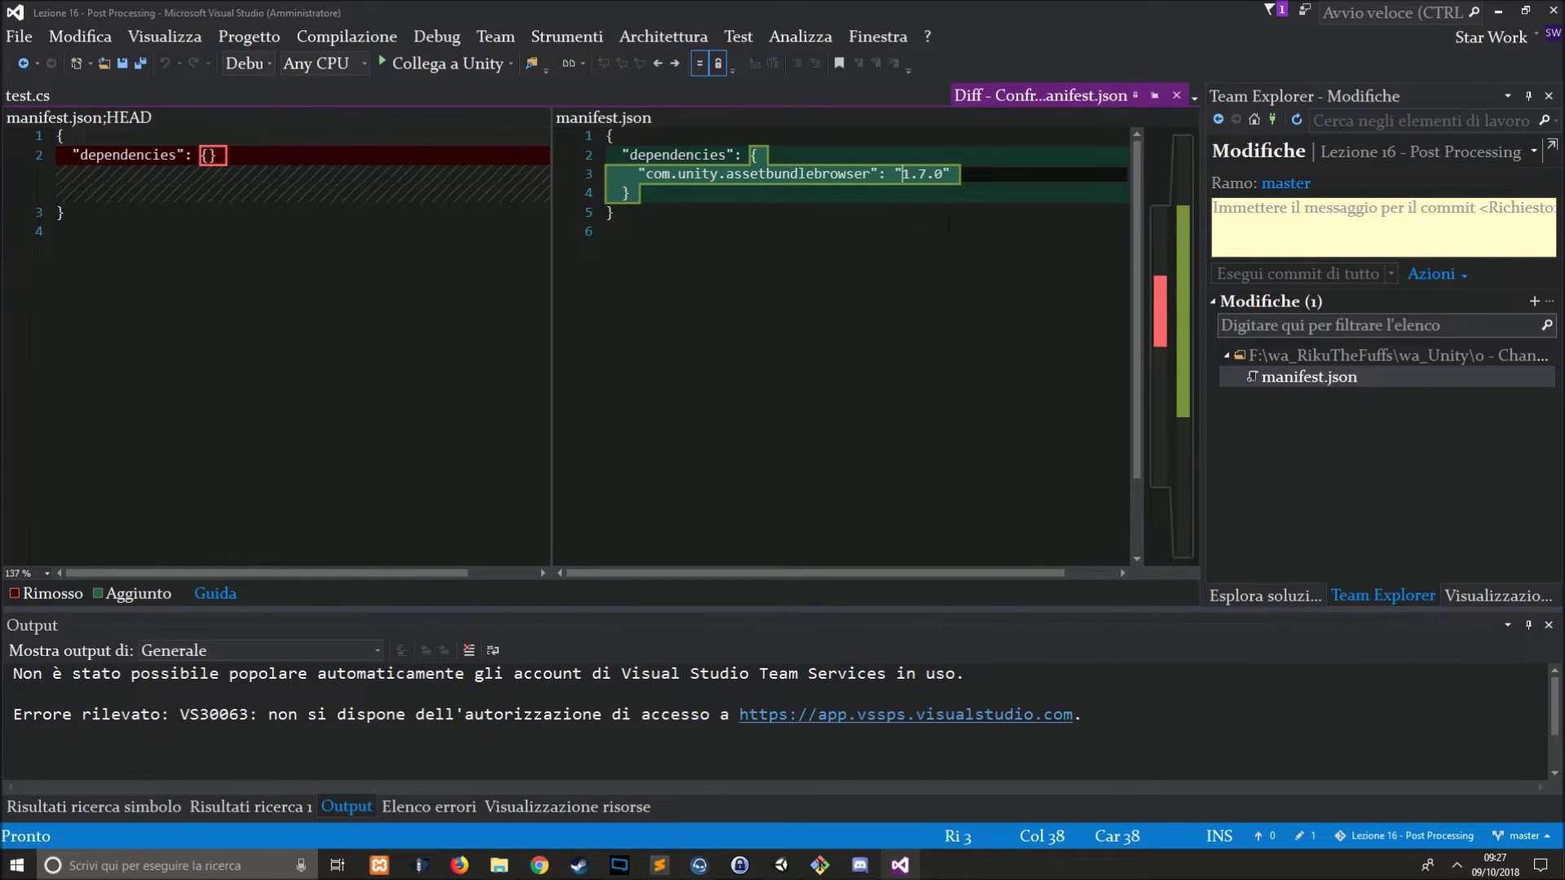
Highlight lines 3–6 of the new manifest.json, then bring Unity back to the front.
{"action": "left_click", "coordinate": [1295, 372]}
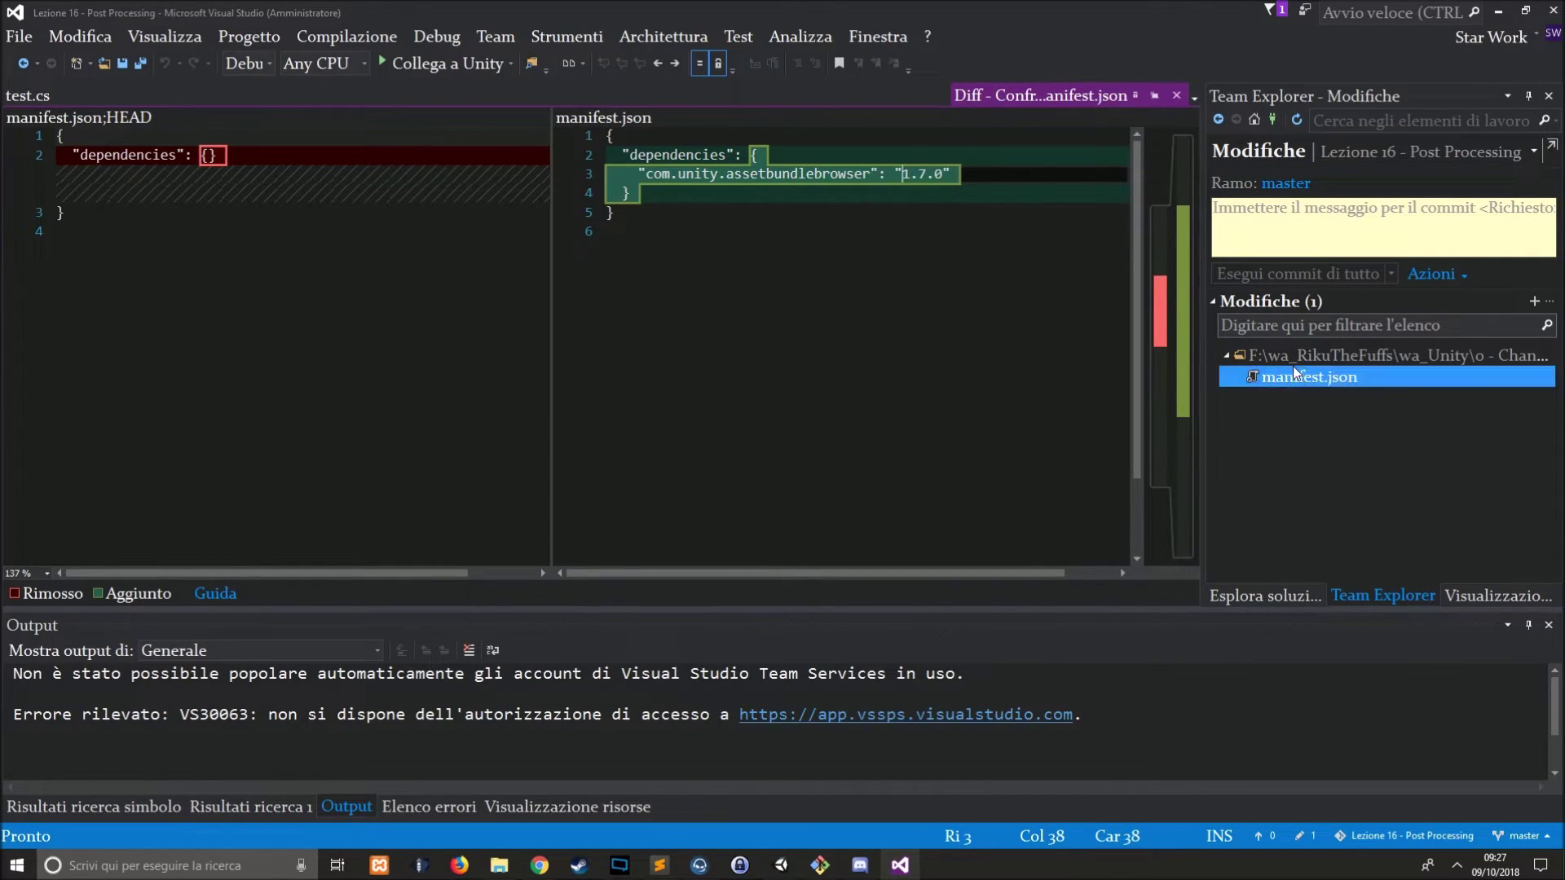
{"action": "left_click_drag", "start_coordinate": [607, 173], "coordinate": [1077, 232]}
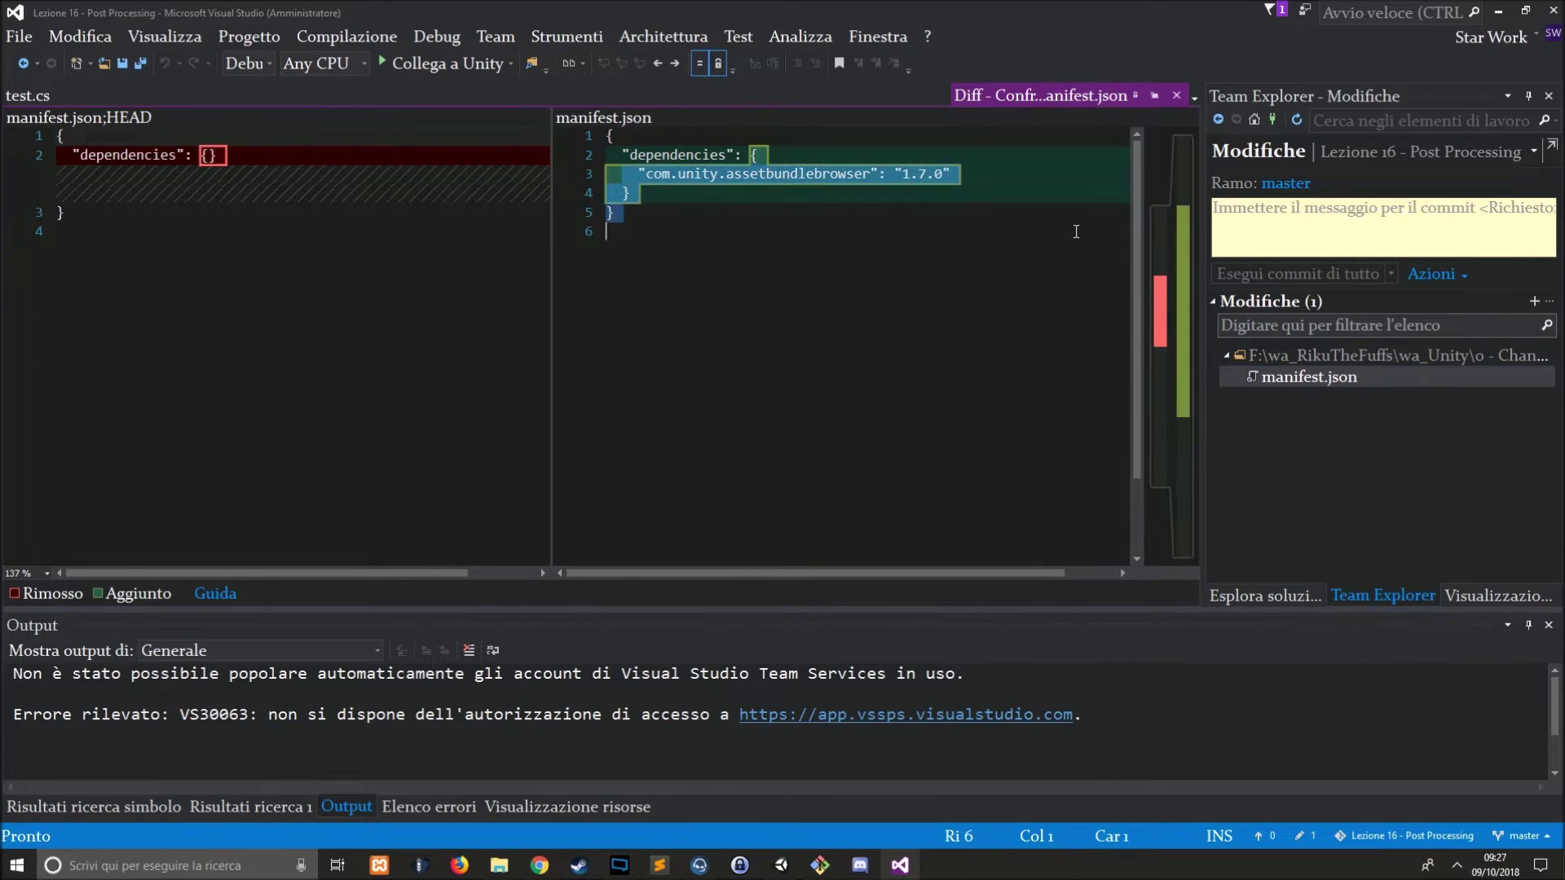
{"action": "left_click", "coordinate": [1076, 212]}
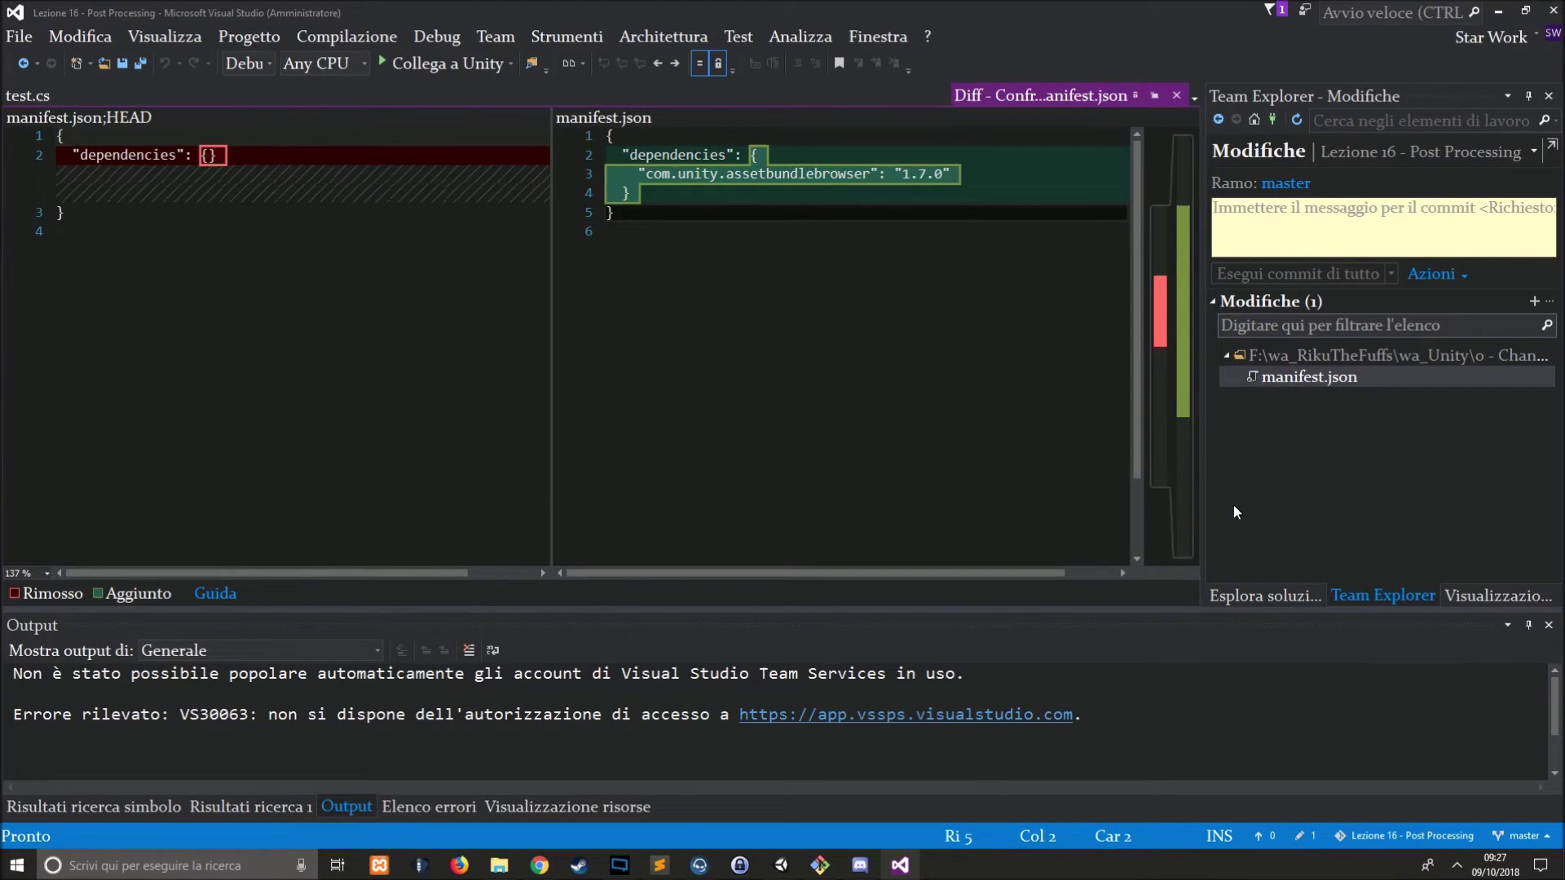
{"action": "mouse_move", "coordinate": [901, 866]}
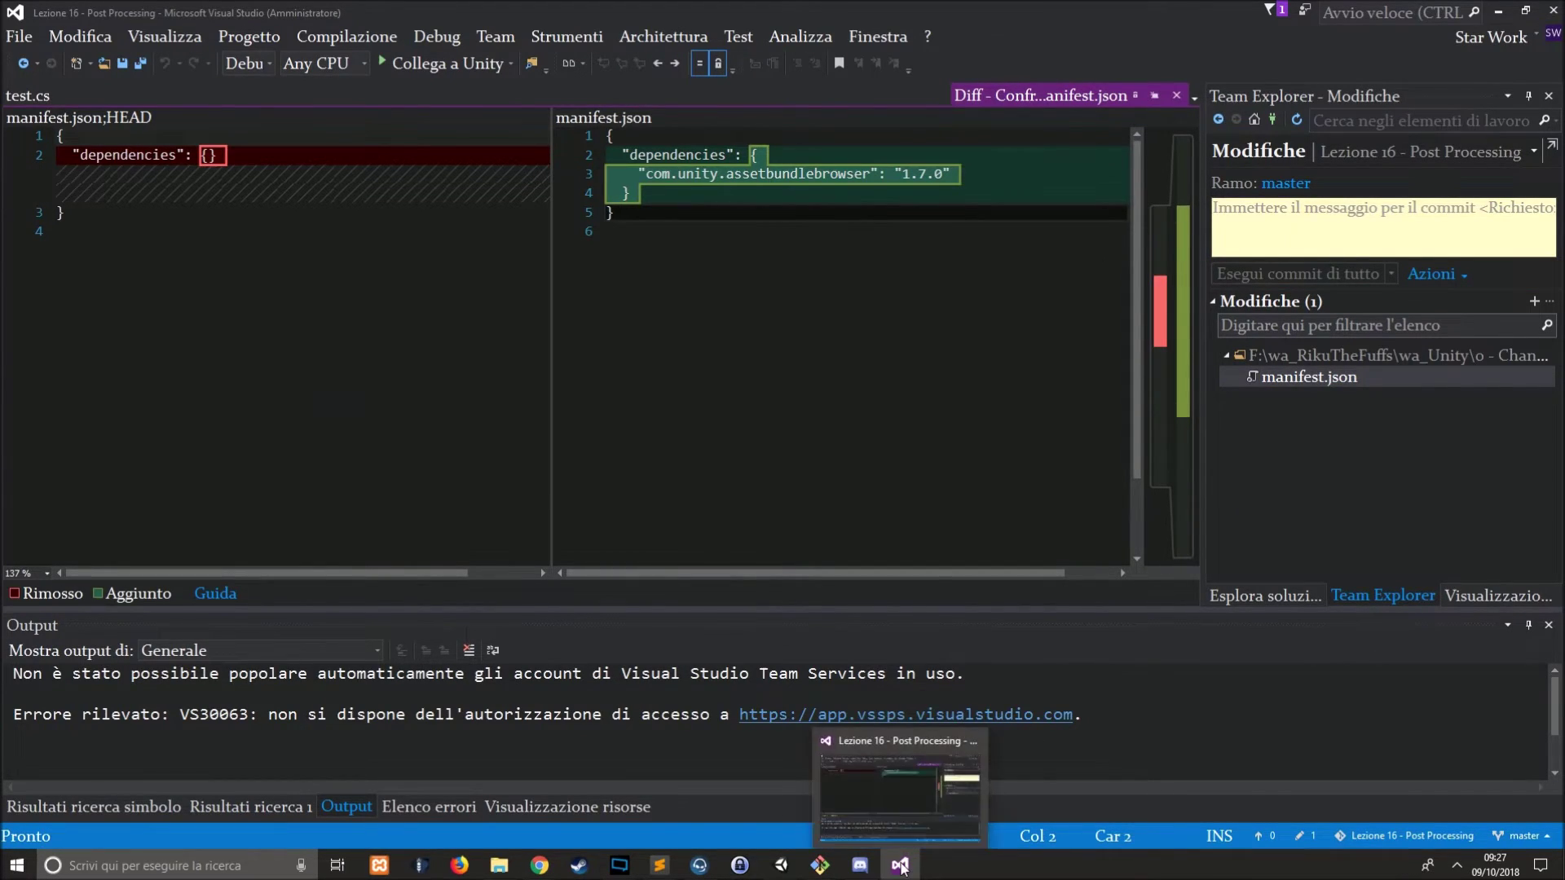
{"action": "left_click", "coordinate": [781, 865]}
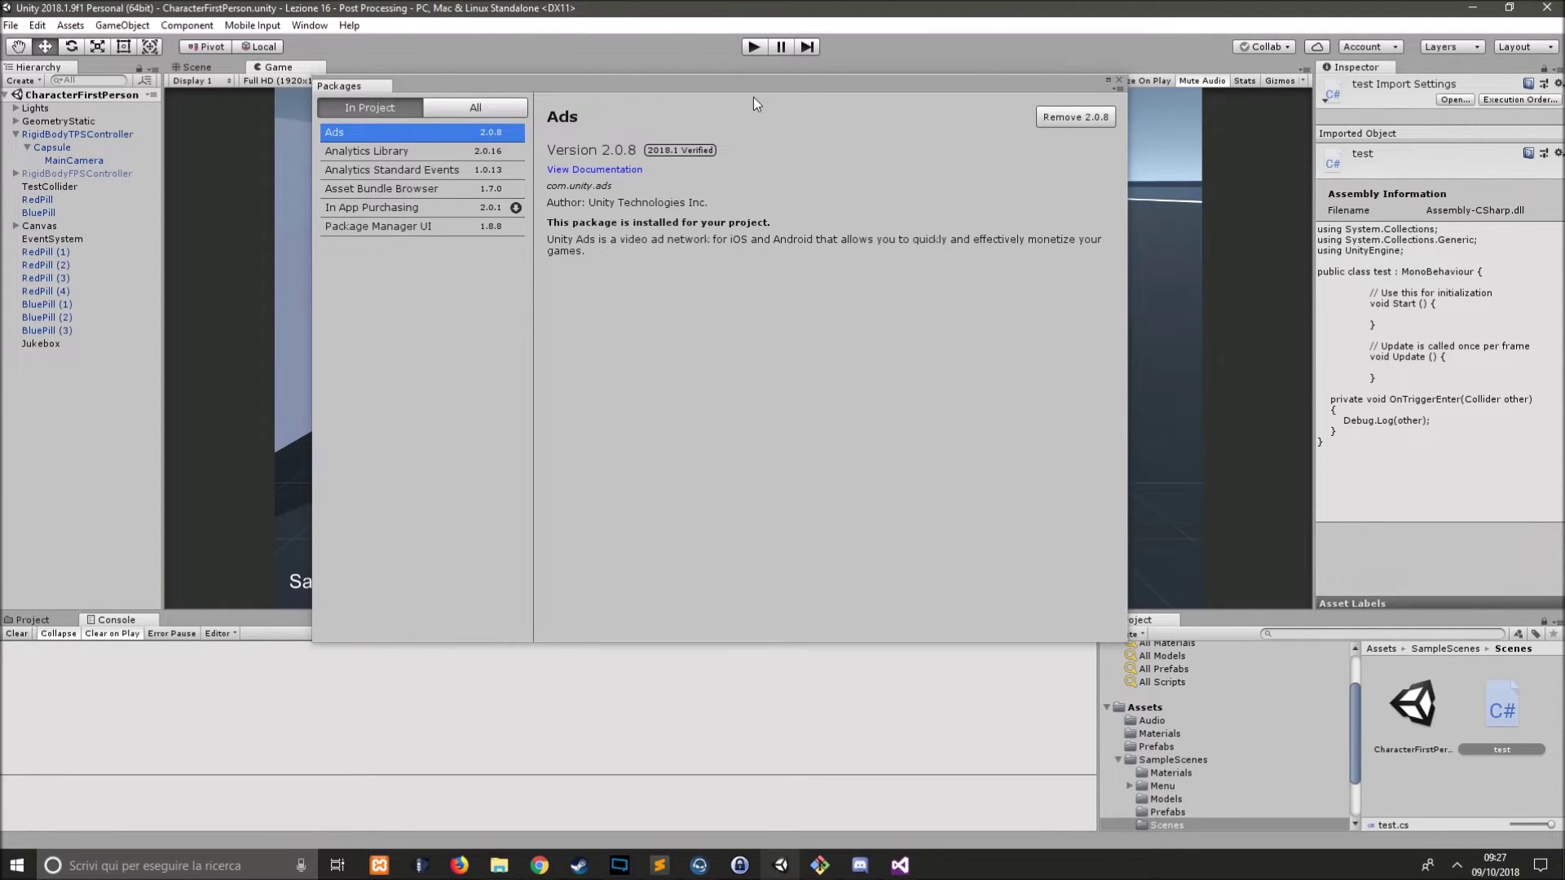
Open and close the AssetBundle Browser window, then remove Asset Bundle Browser 1.7.0.
{"action": "left_click", "coordinate": [310, 25]}
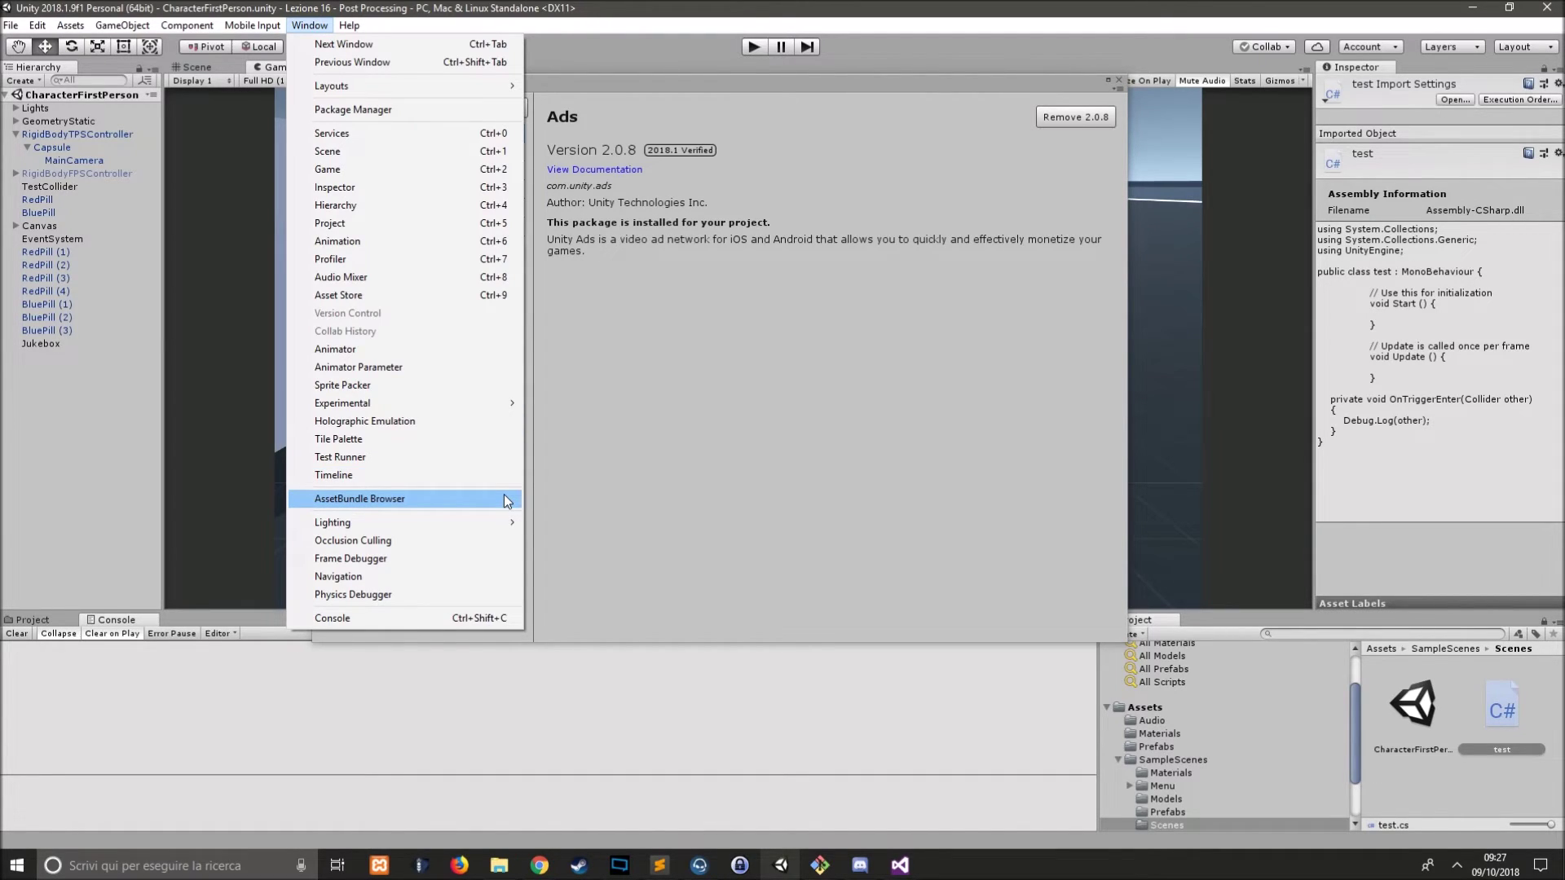
{"action": "left_click", "coordinate": [404, 501]}
{"action": "left_click_drag", "start_coordinate": [710, 259], "coordinate": [808, 242]}
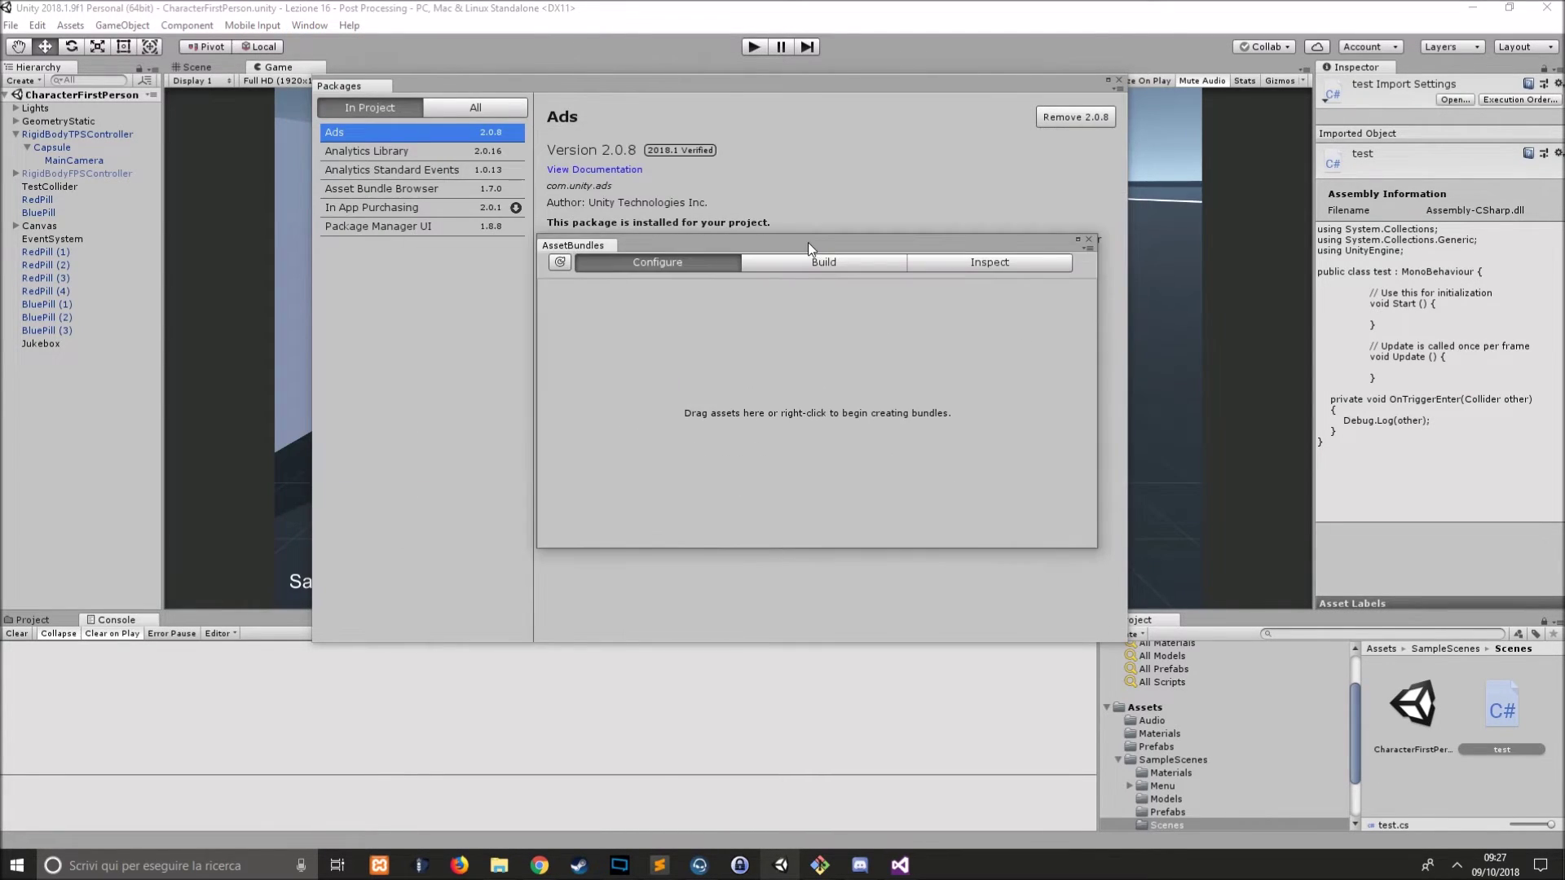
{"action": "left_click", "coordinate": [1090, 241]}
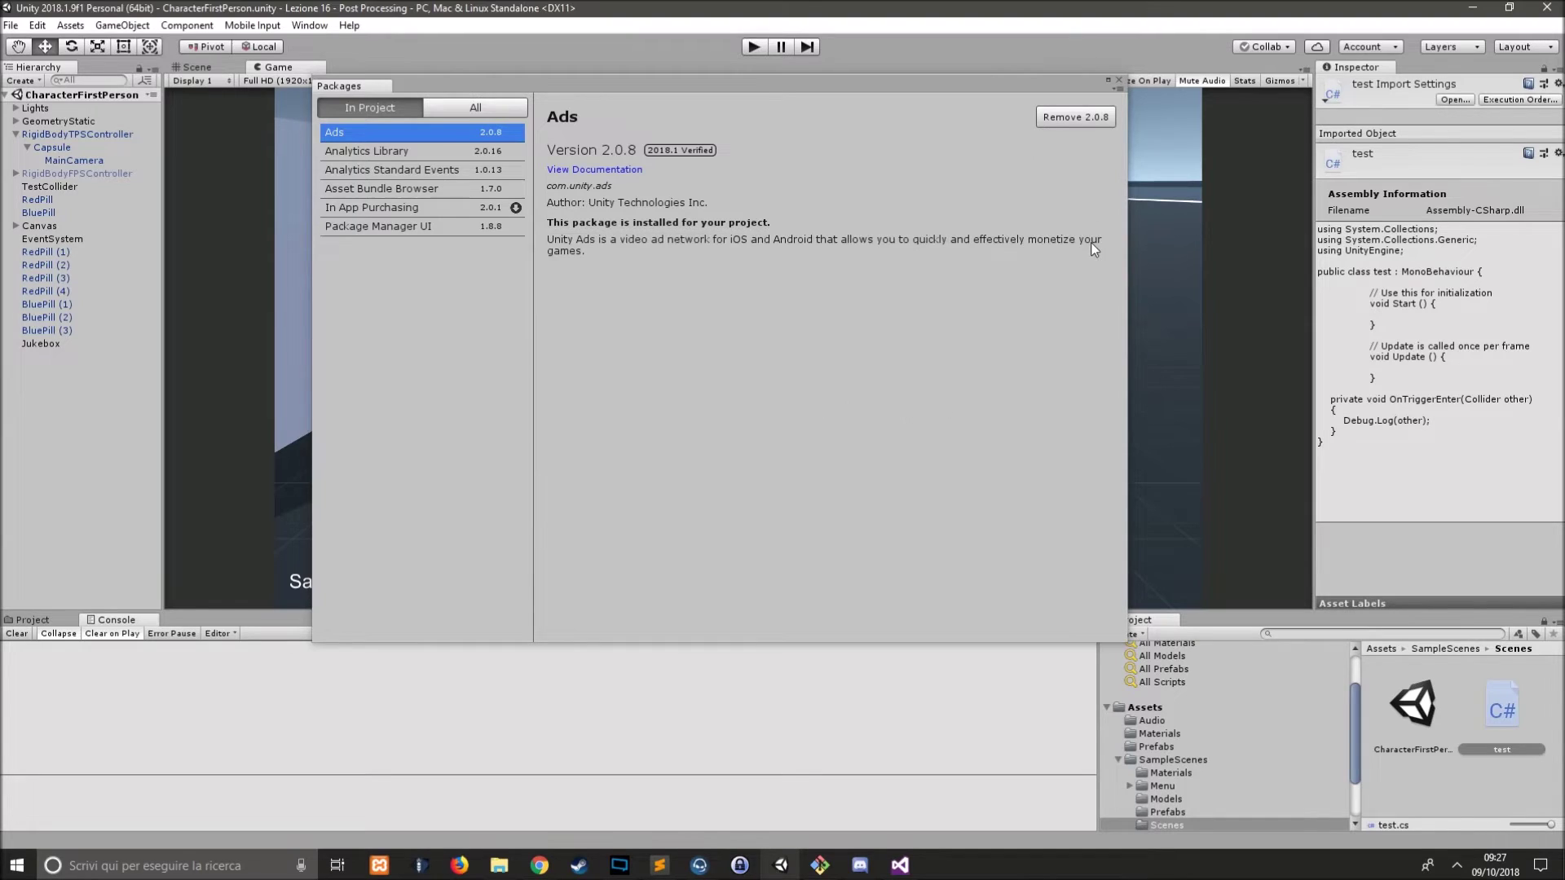
{"action": "left_click", "coordinate": [419, 195]}
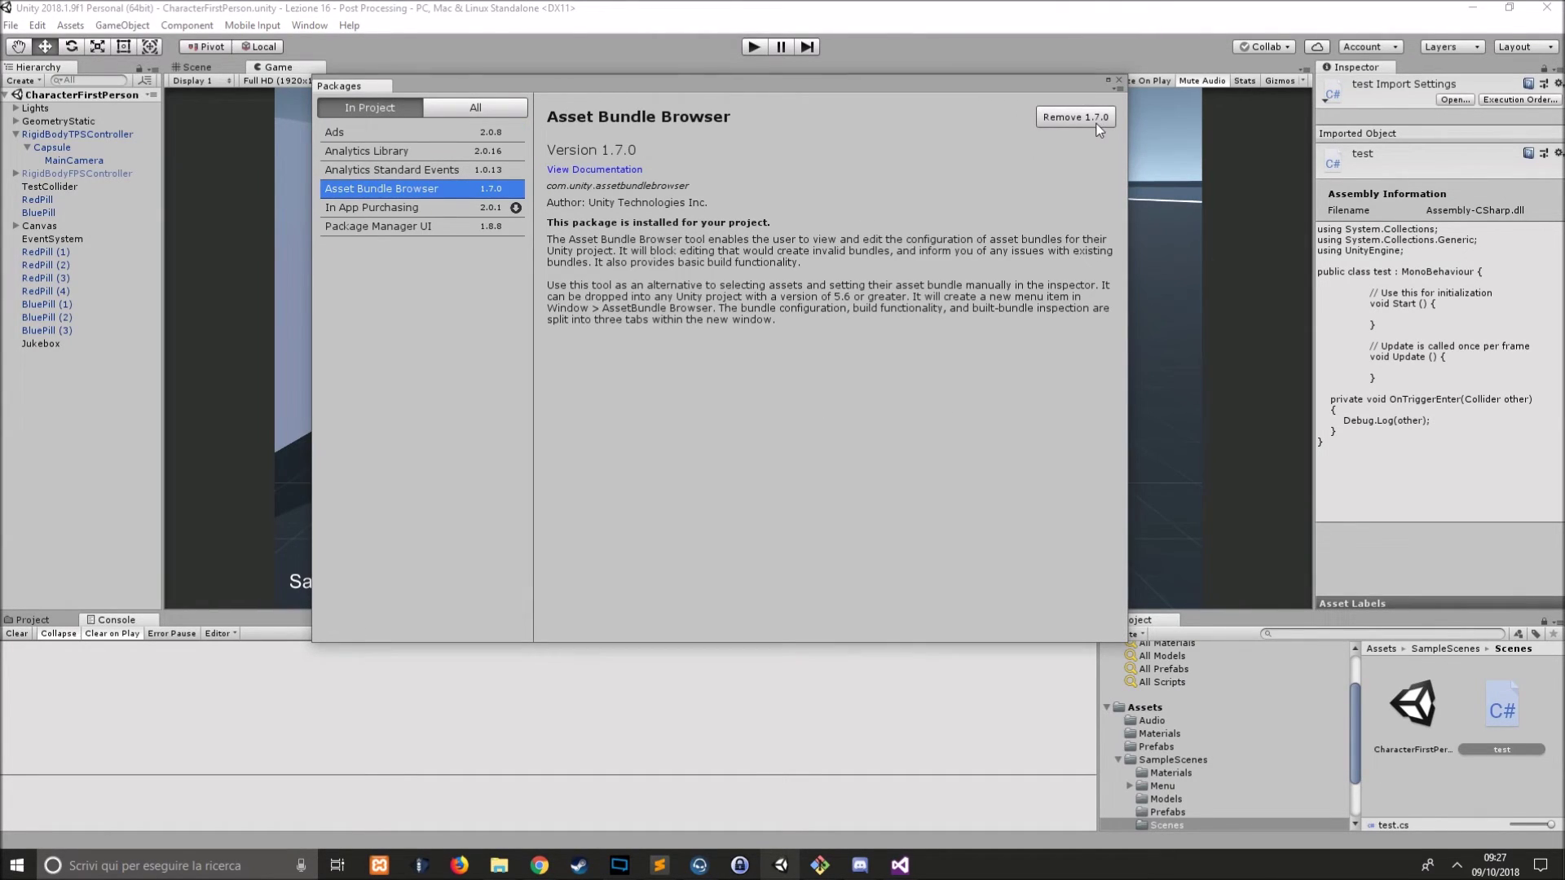
{"action": "left_click", "coordinate": [1051, 128]}
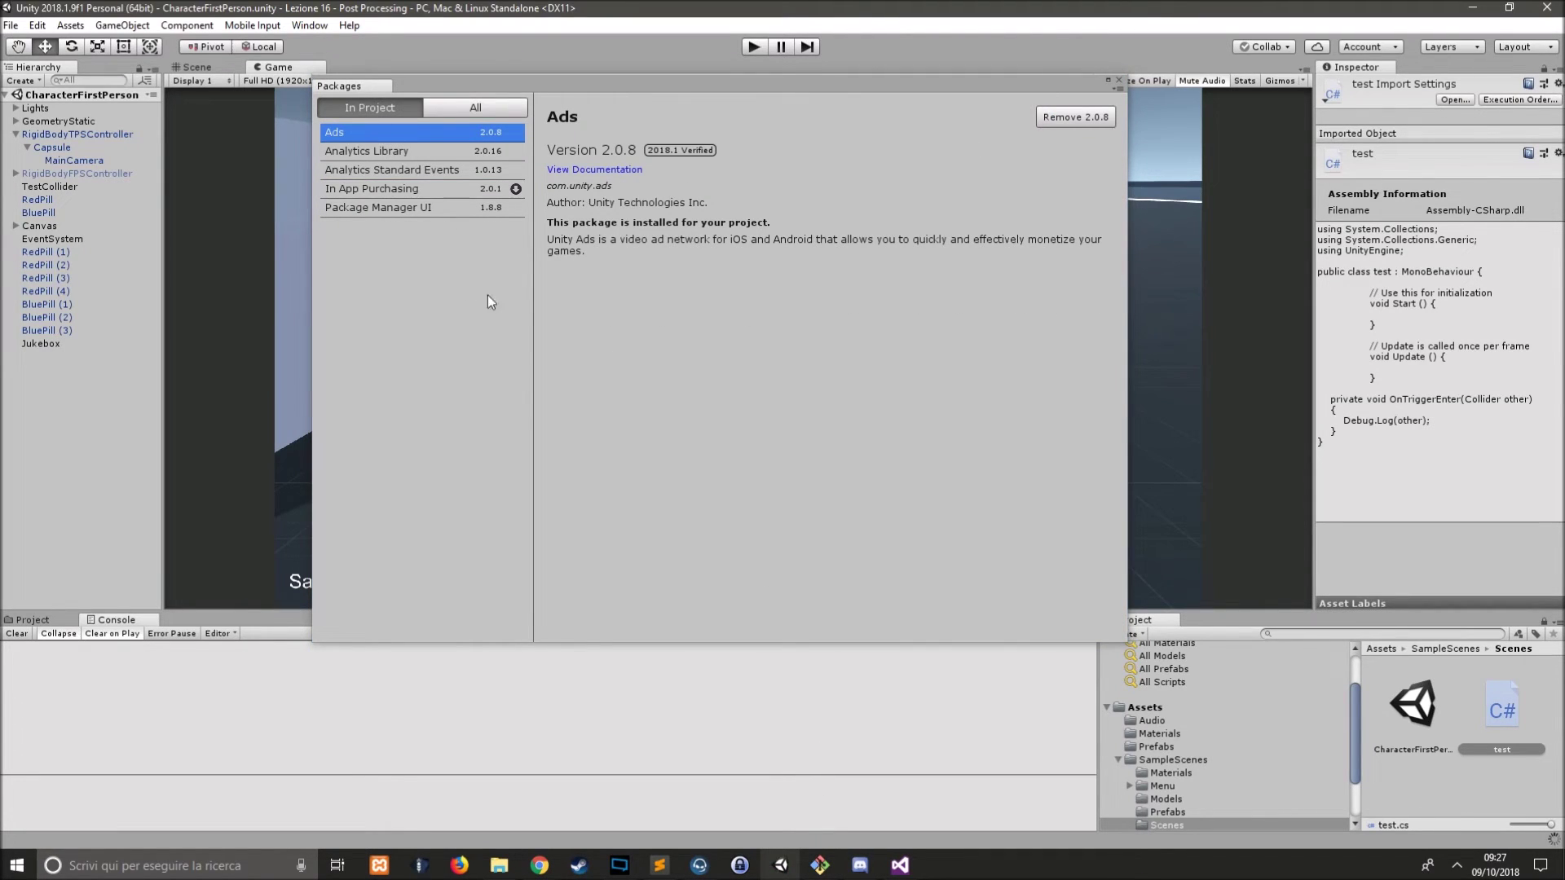
Check manifest.json has no pending changes, close the Diff manifest.json tab, and return to Unity.
{"action": "left_click", "coordinate": [900, 865]}
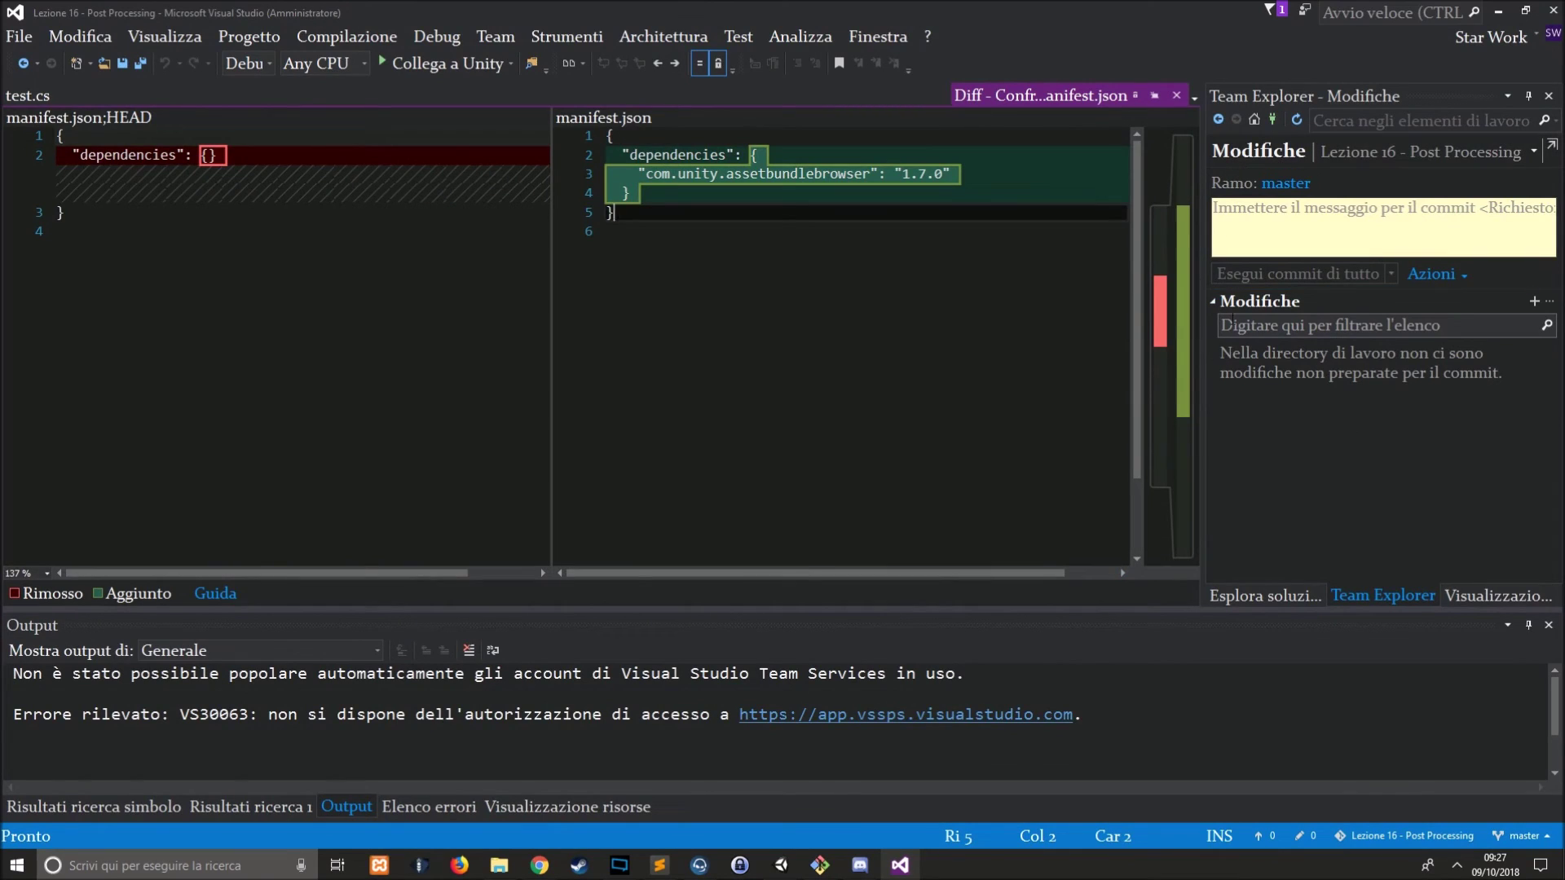
{"action": "left_click", "coordinate": [989, 412]}
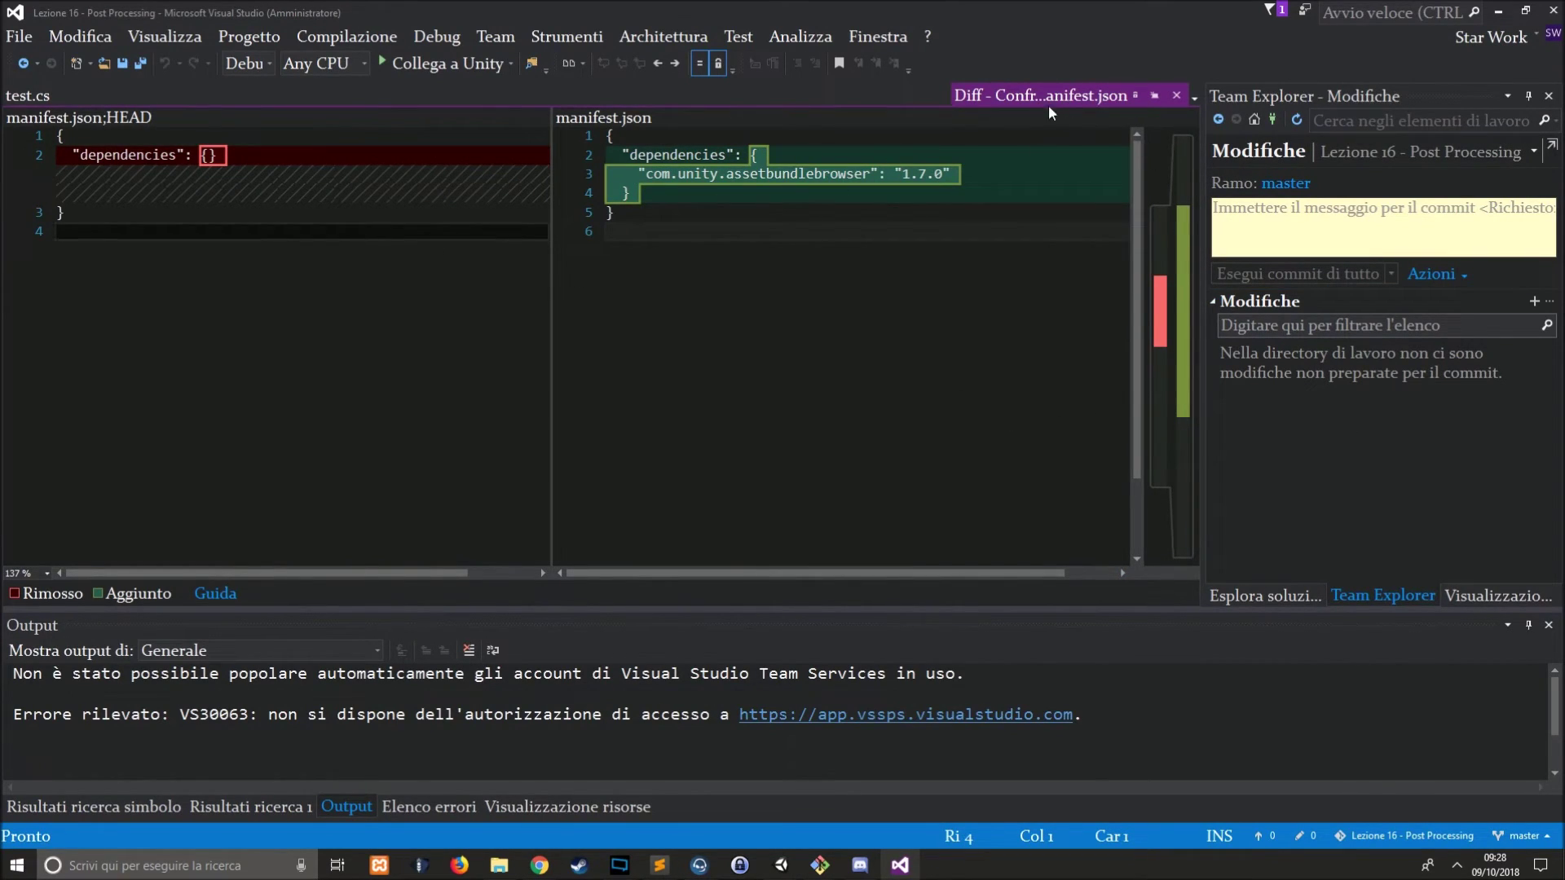
{"action": "left_click", "coordinate": [1177, 95]}
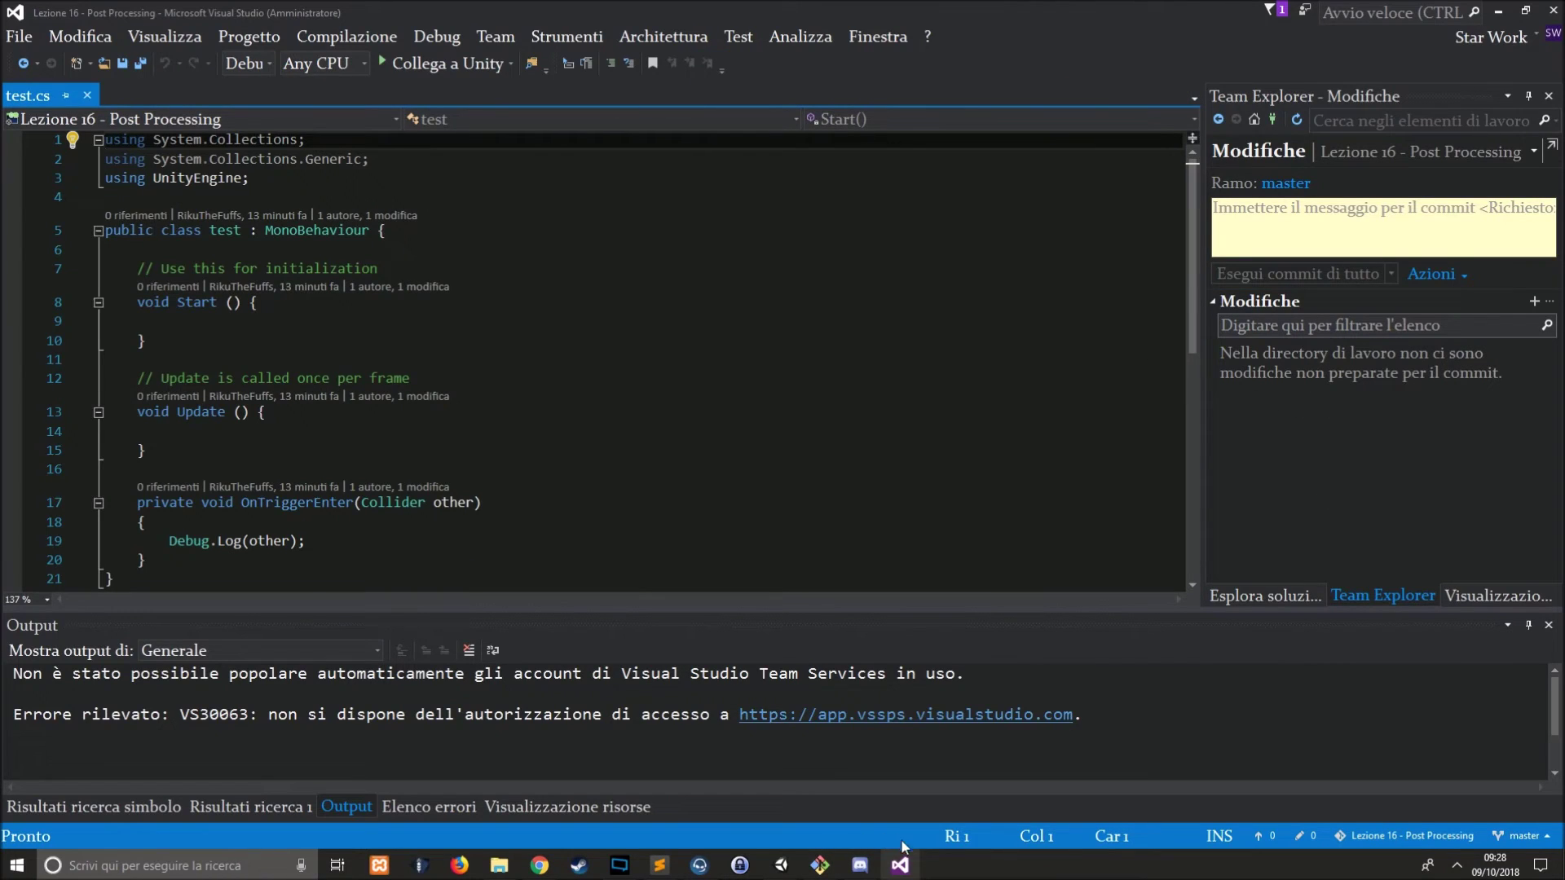
{"action": "left_click", "coordinate": [781, 865]}
Confirm AssetBundle Browser no longer appears under Window, then browse the full package list.
{"action": "left_click", "coordinate": [315, 28]}
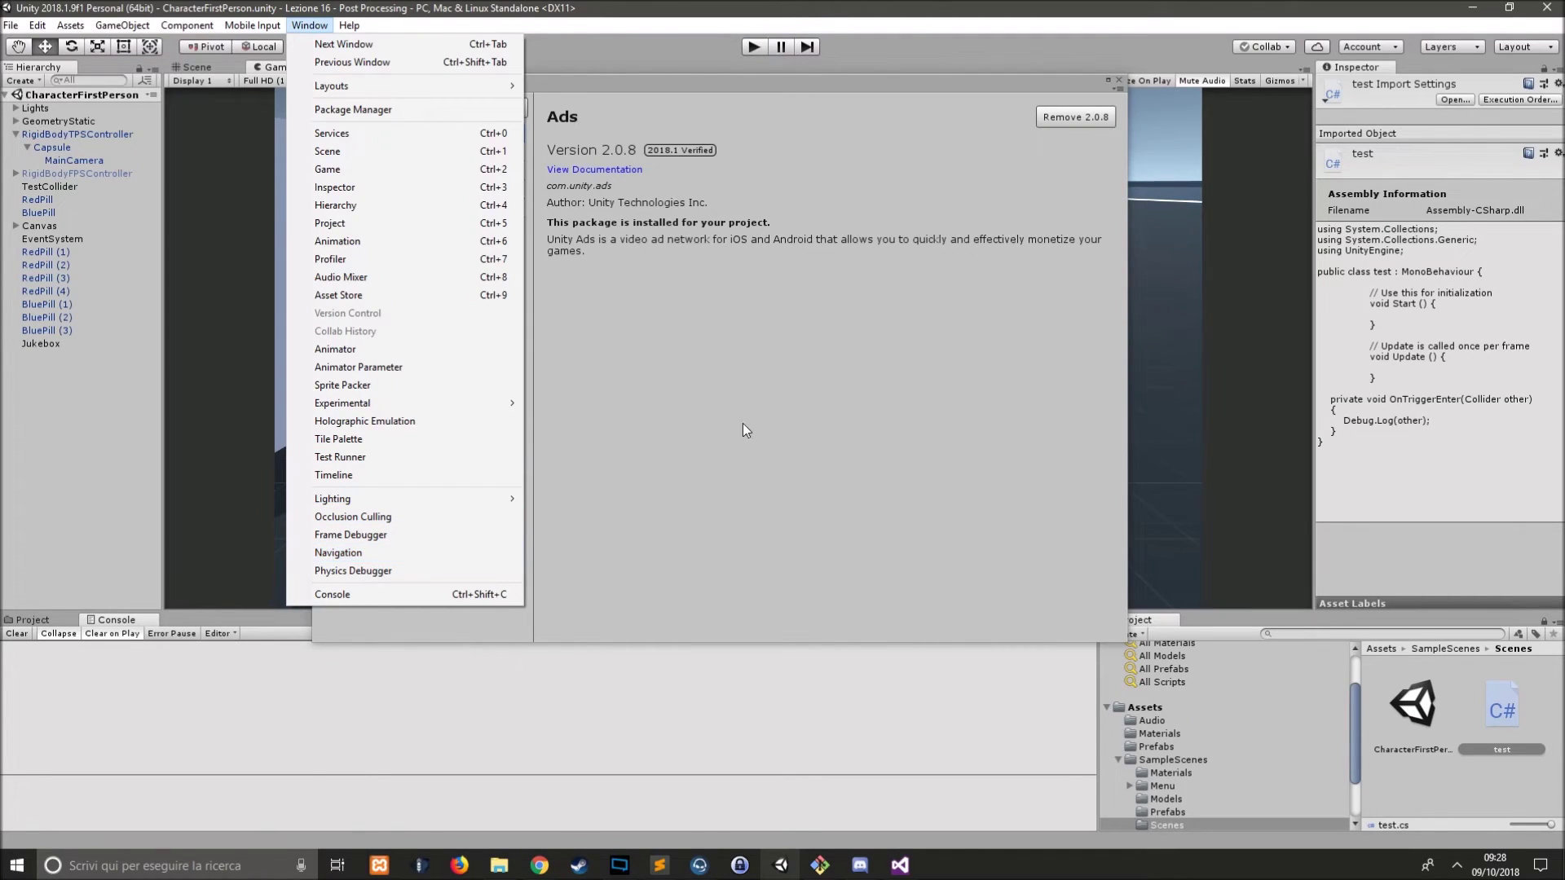
{"action": "left_click", "coordinate": [770, 405]}
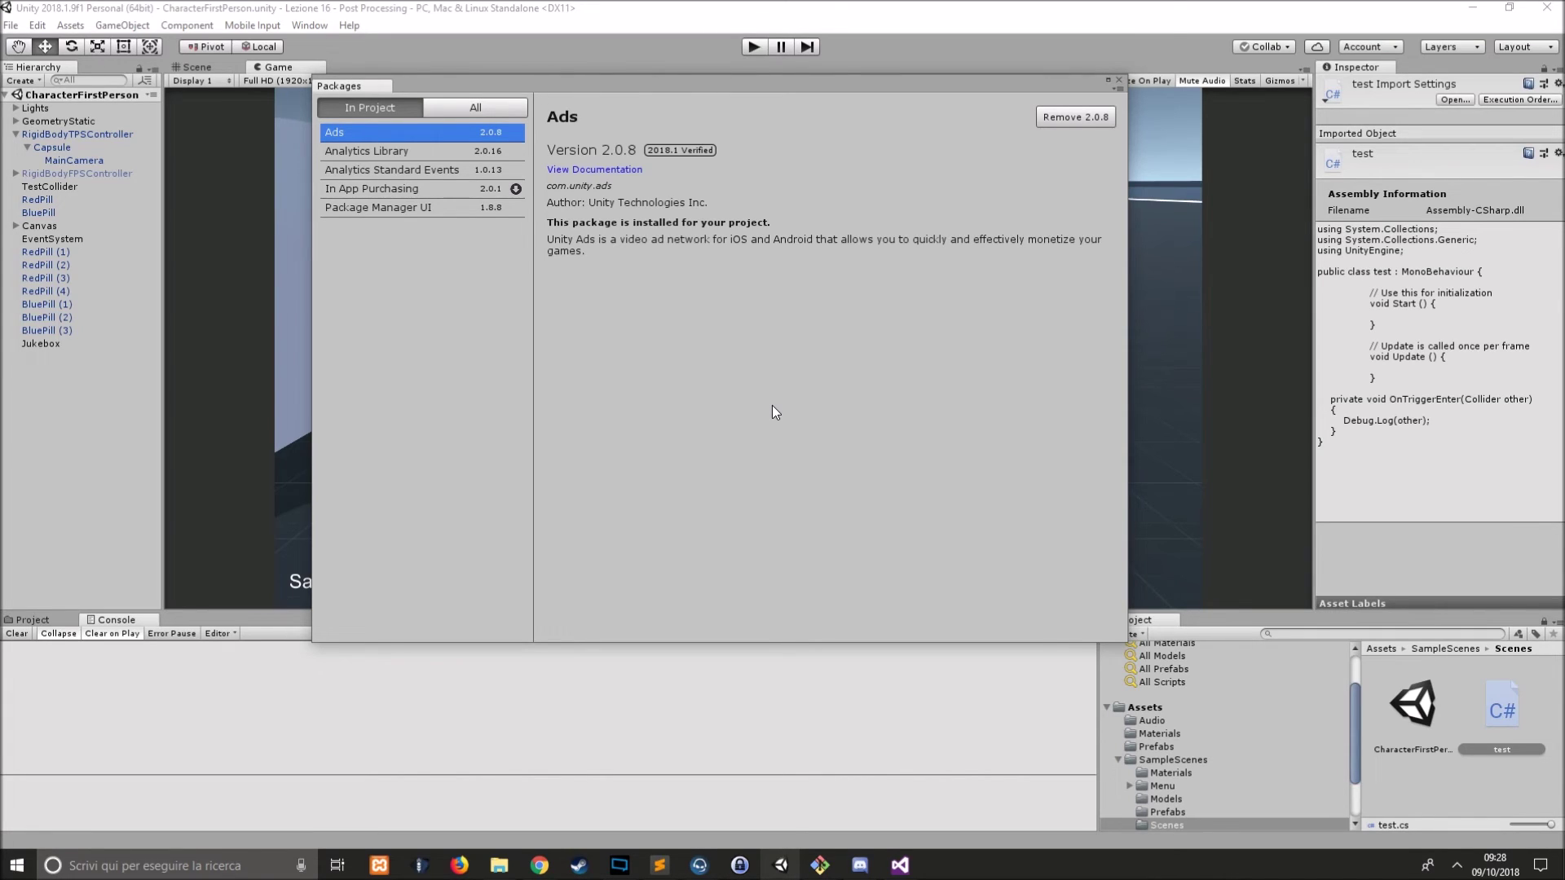
{"action": "left_click", "coordinate": [453, 112]}
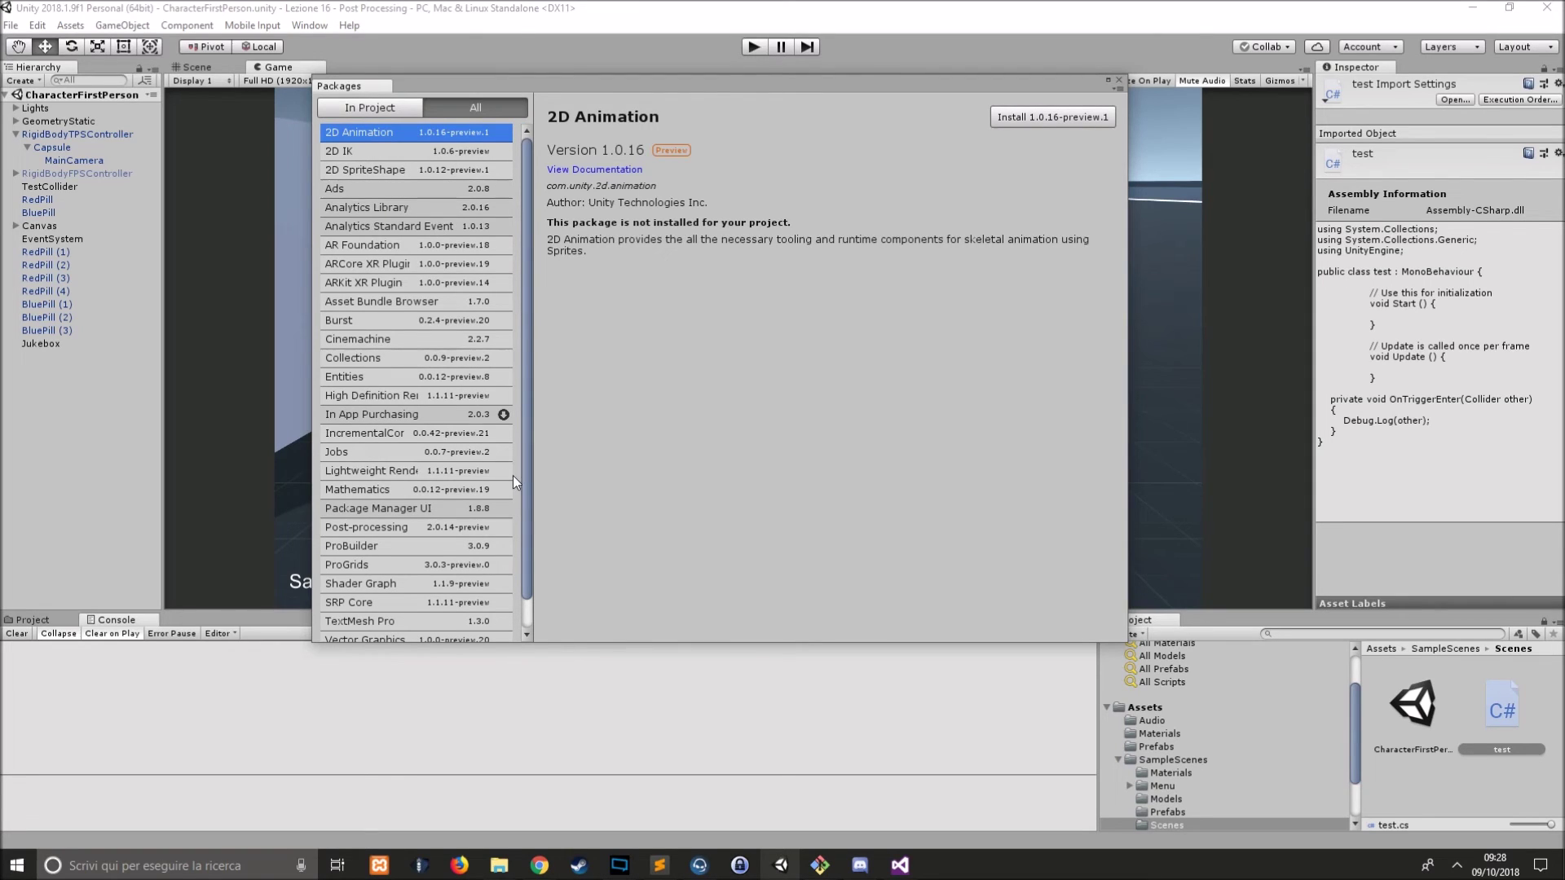
{"action": "scroll", "coordinate": [512, 476], "scroll_direction": "down", "scroll_amount": 1}
{"action": "scroll", "coordinate": [511, 477], "scroll_direction": "down", "scroll_amount": 1}
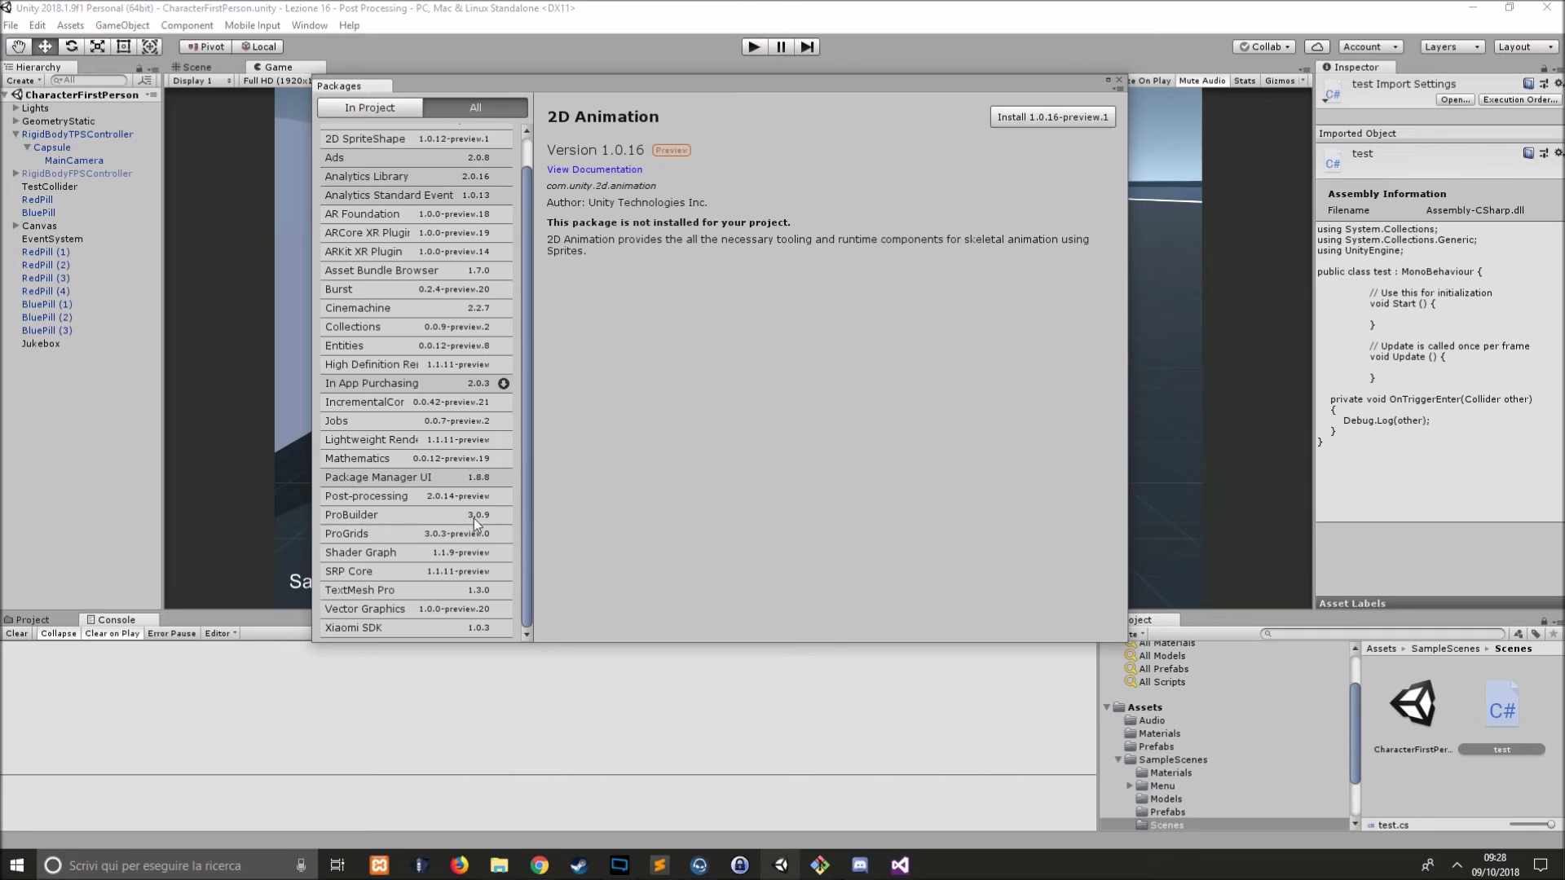
{"action": "scroll", "coordinate": [513, 476], "scroll_direction": "up", "scroll_amount": 1}
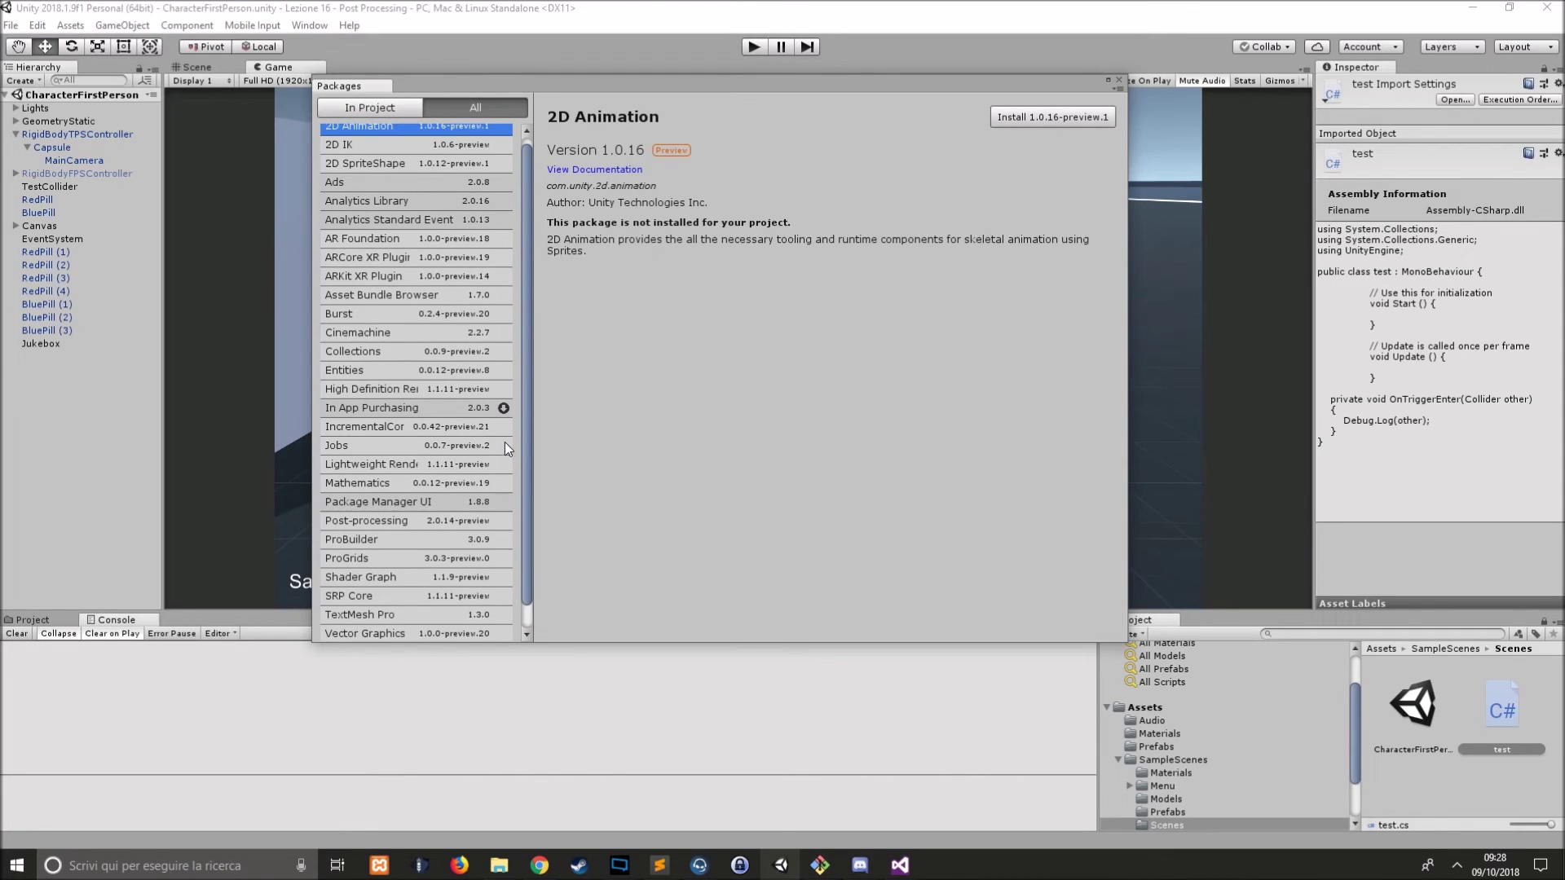